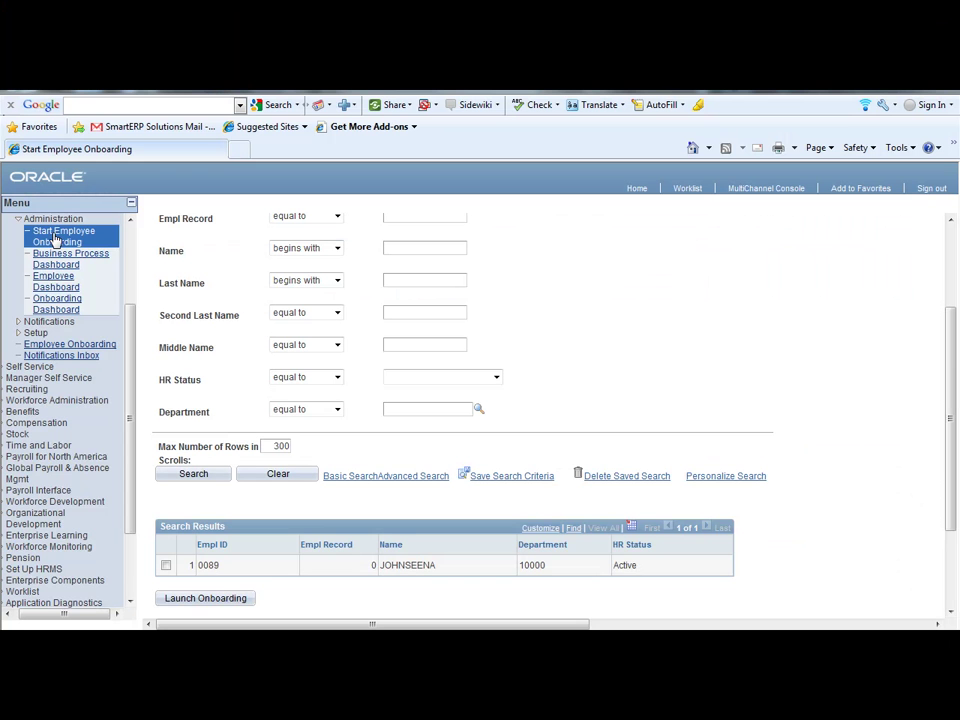
- Find employee 0089 (JOHNSEENA) in Start Employee Onboarding and select the row
left_click(57, 237)
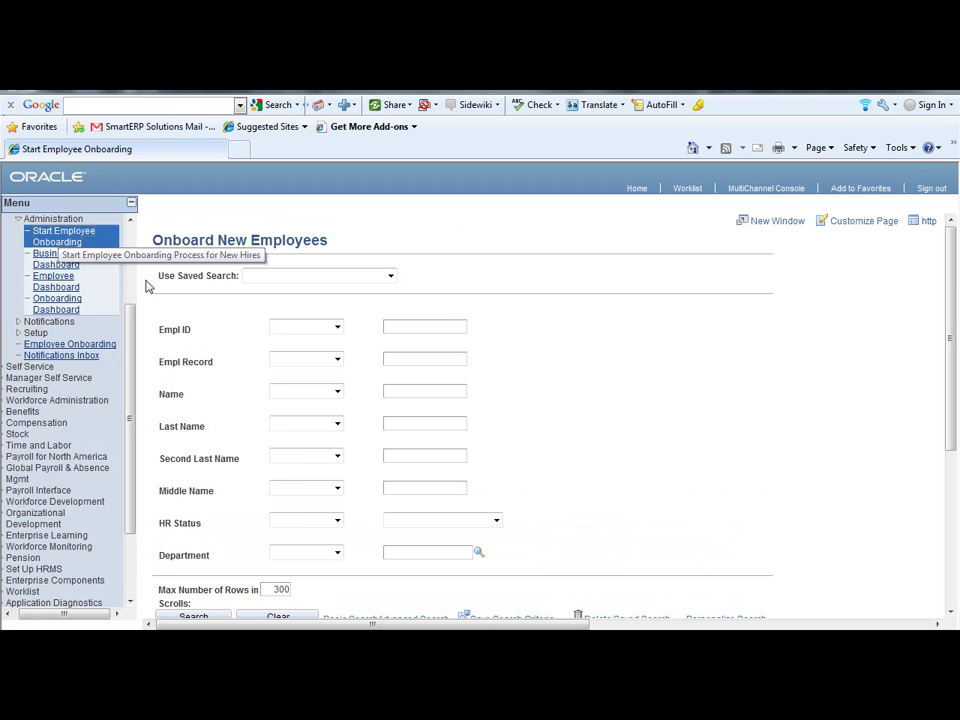
left_click(412, 328)
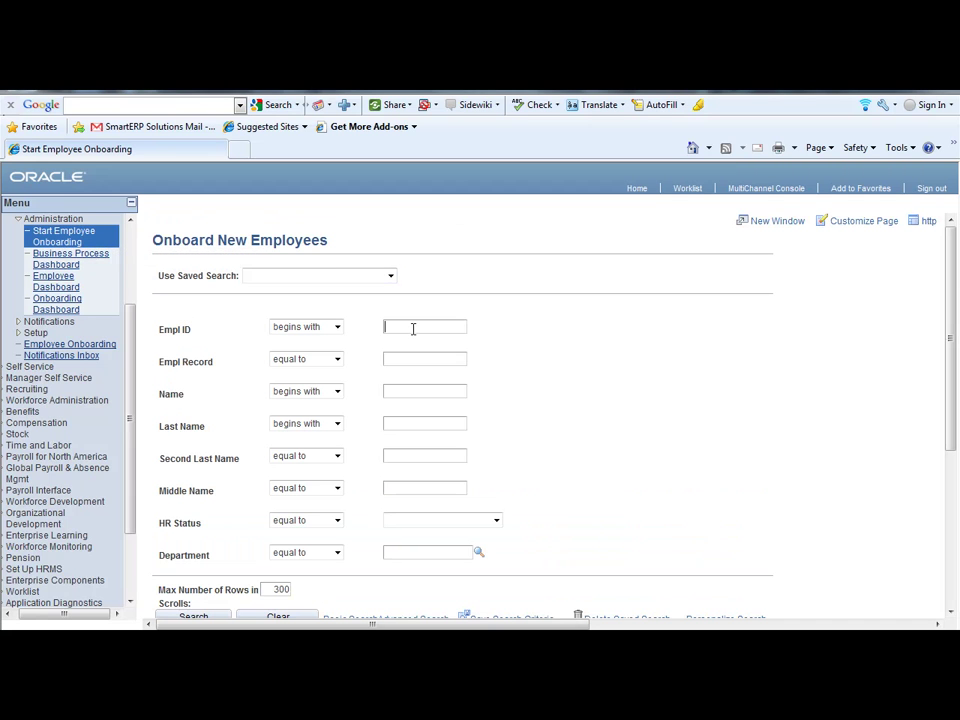
type("0089")
left_click(193, 614)
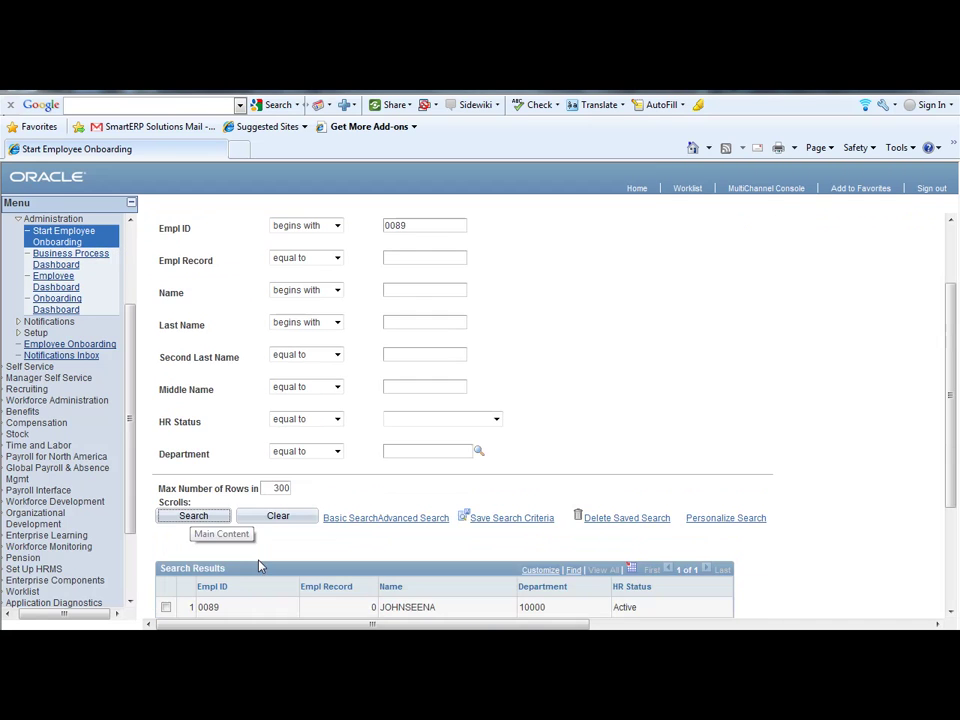
left_click(166, 608)
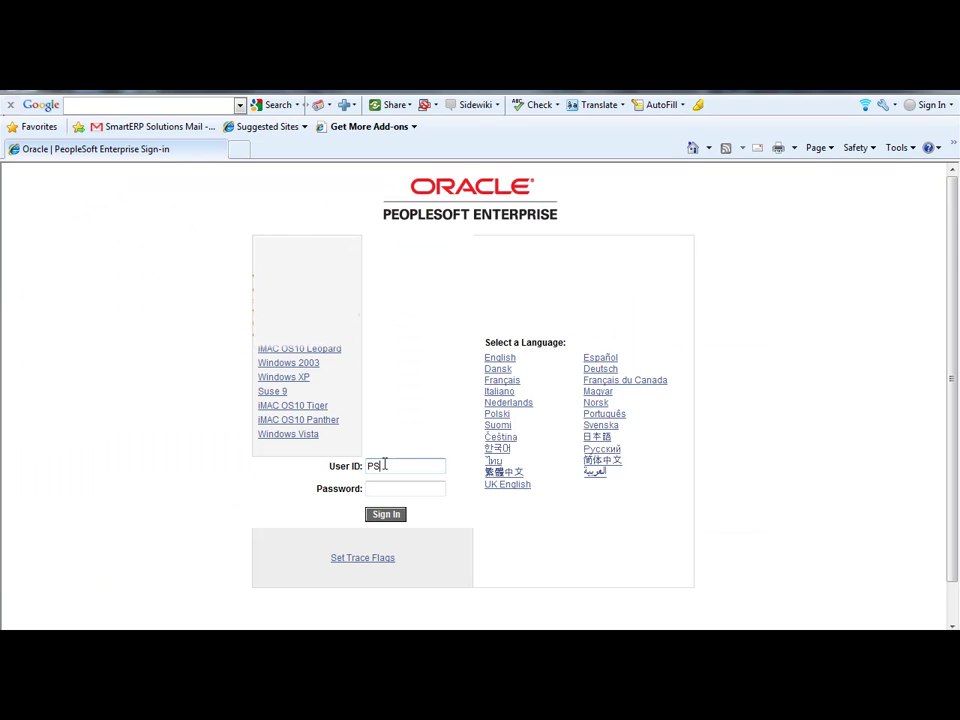
- Sign in as the new hire with their user ID and password
type("0089")
left_click(383, 490)
type("****")
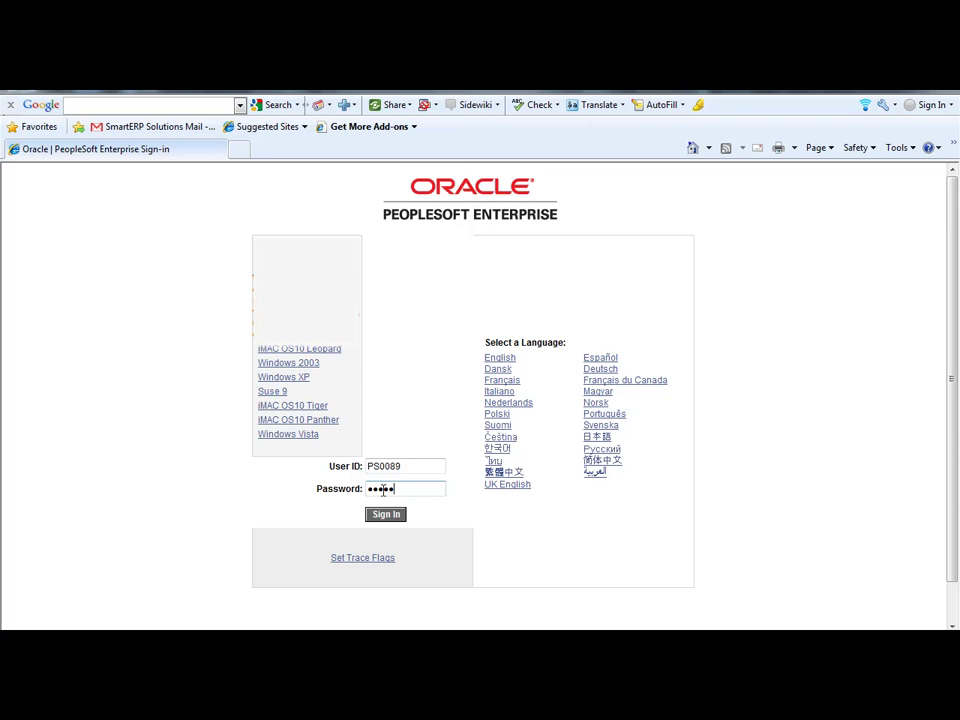
type("**")
left_click(386, 514)
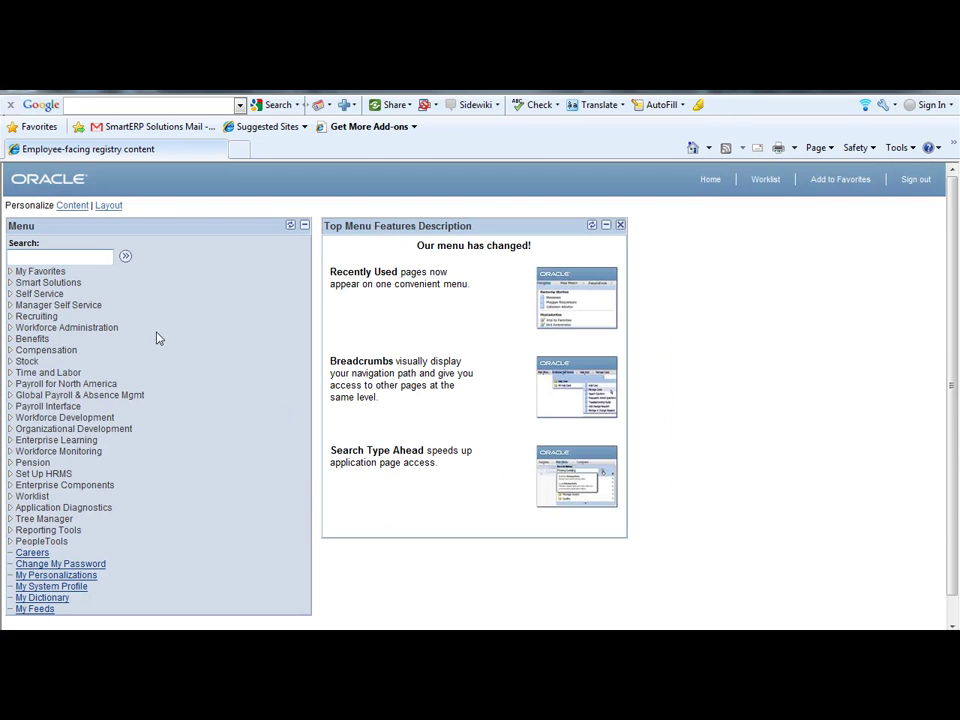
- Go to Smart Solutions > Smart Business Process > Employee Onboarding and hide the menu
left_click(57, 284)
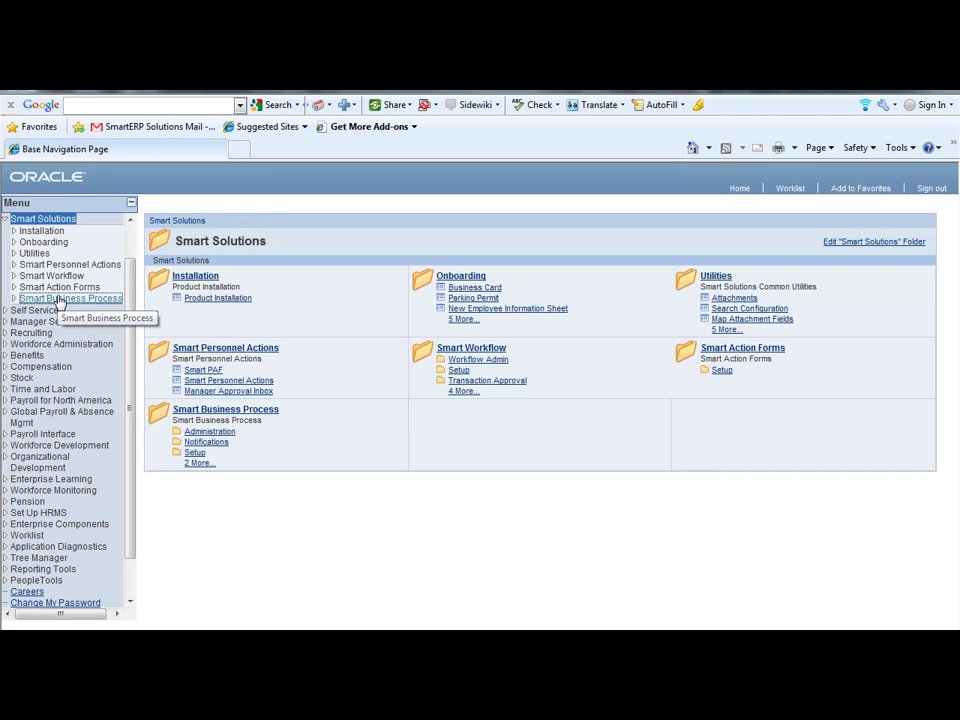
left_click(60, 299)
left_click(71, 265)
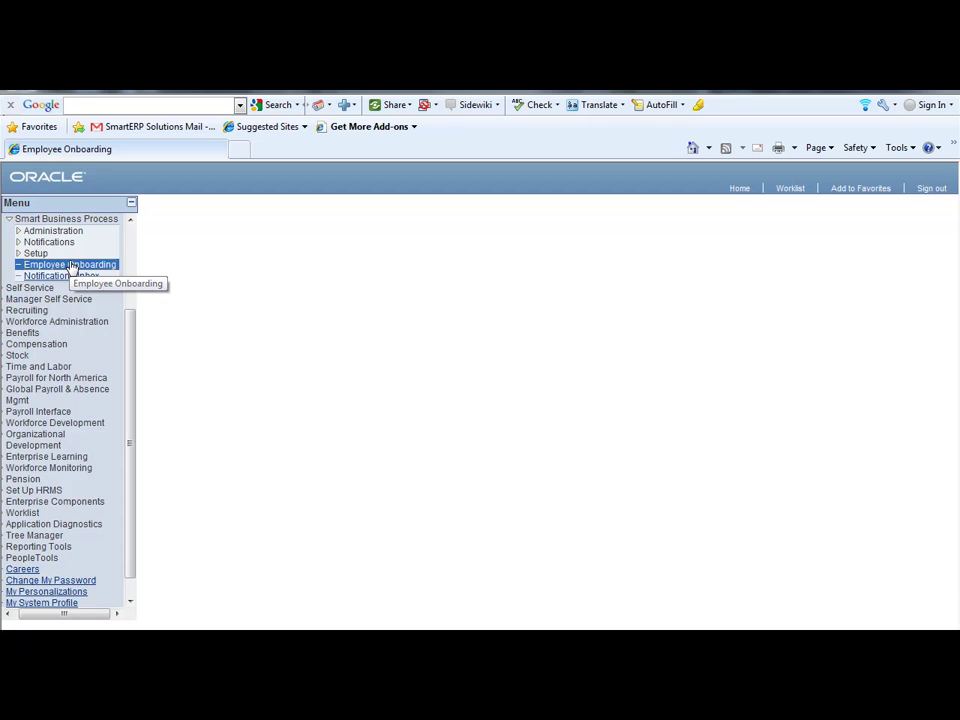
left_click(132, 203)
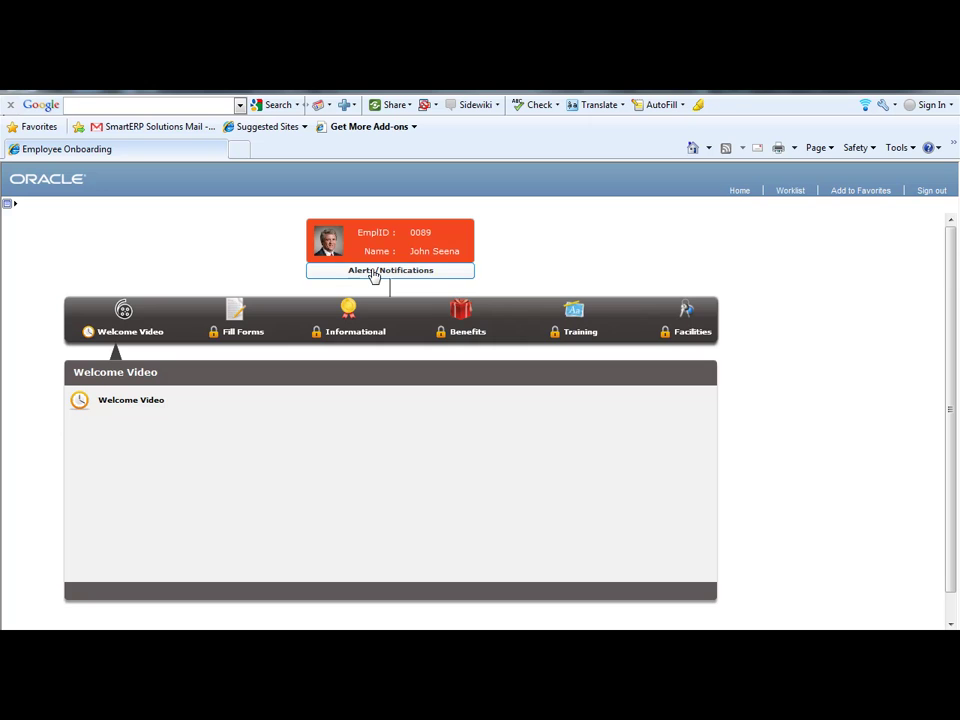
left_click(373, 275)
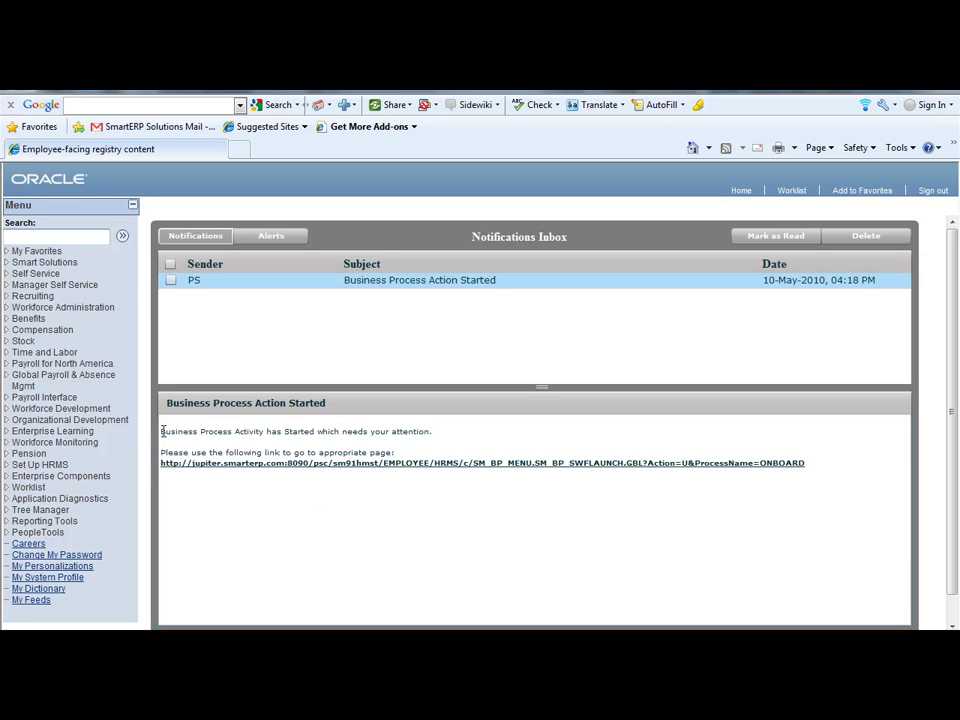
left_click_drag(161, 431, 237, 485)
left_click(389, 493)
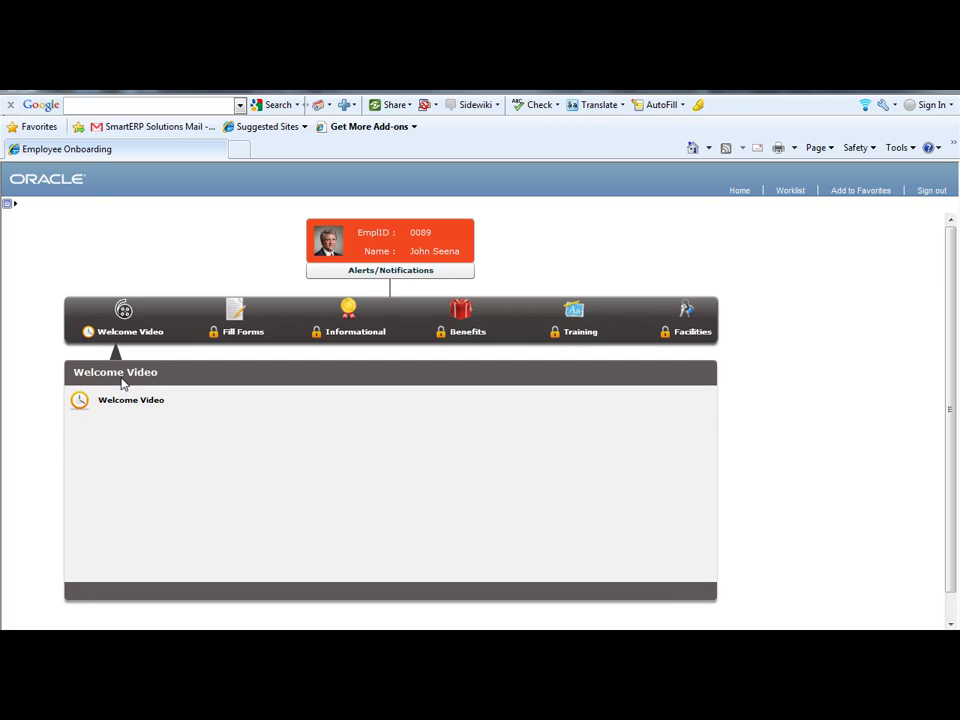
left_click(232, 324)
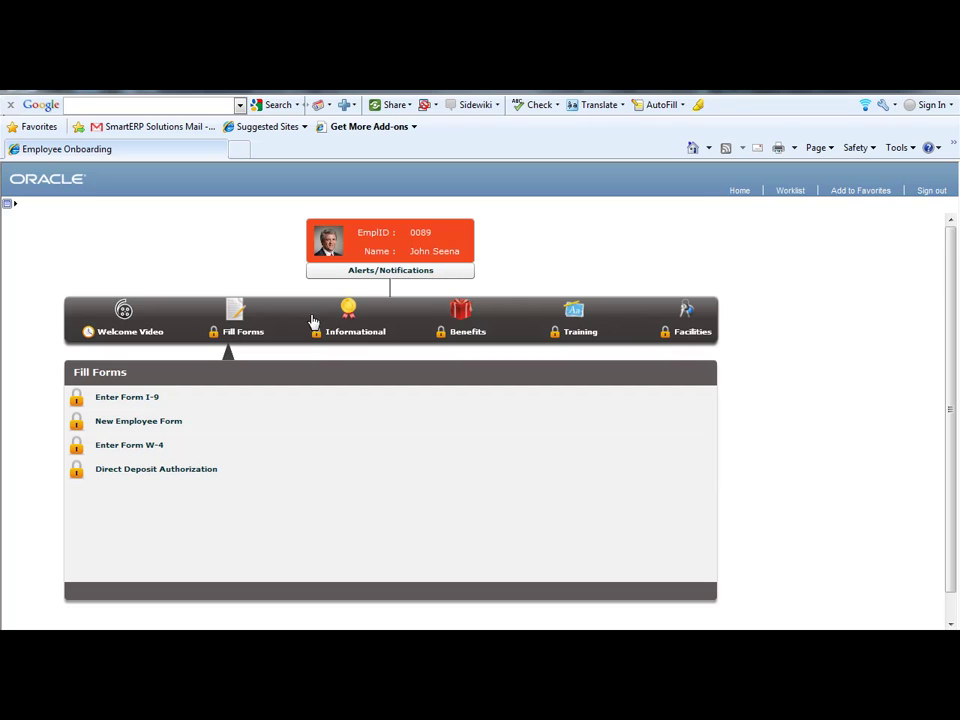
left_click(355, 320)
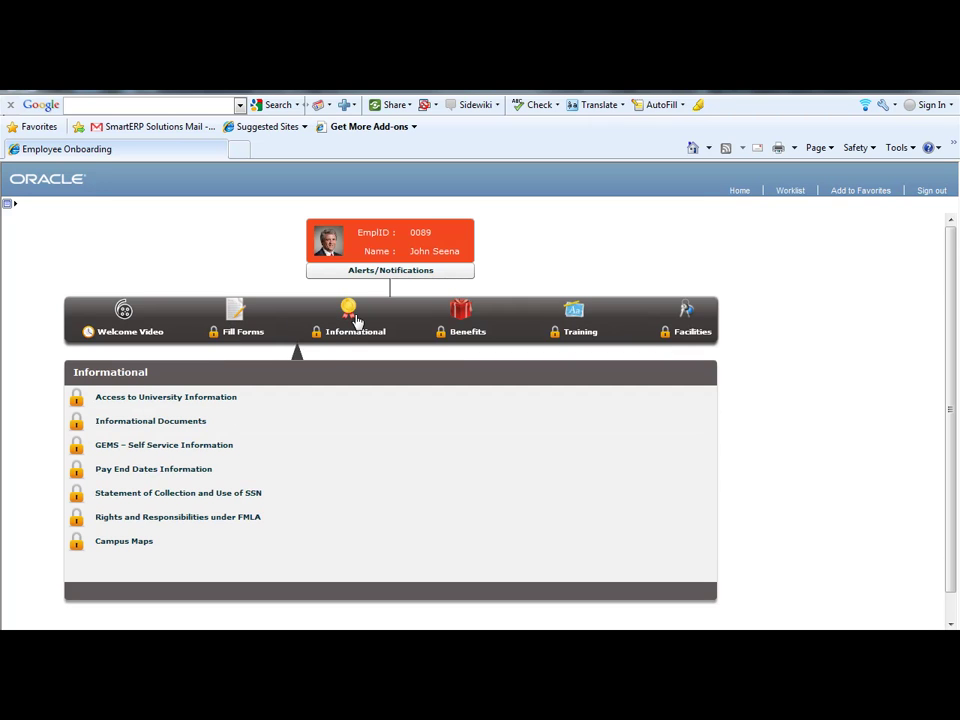
left_click(464, 326)
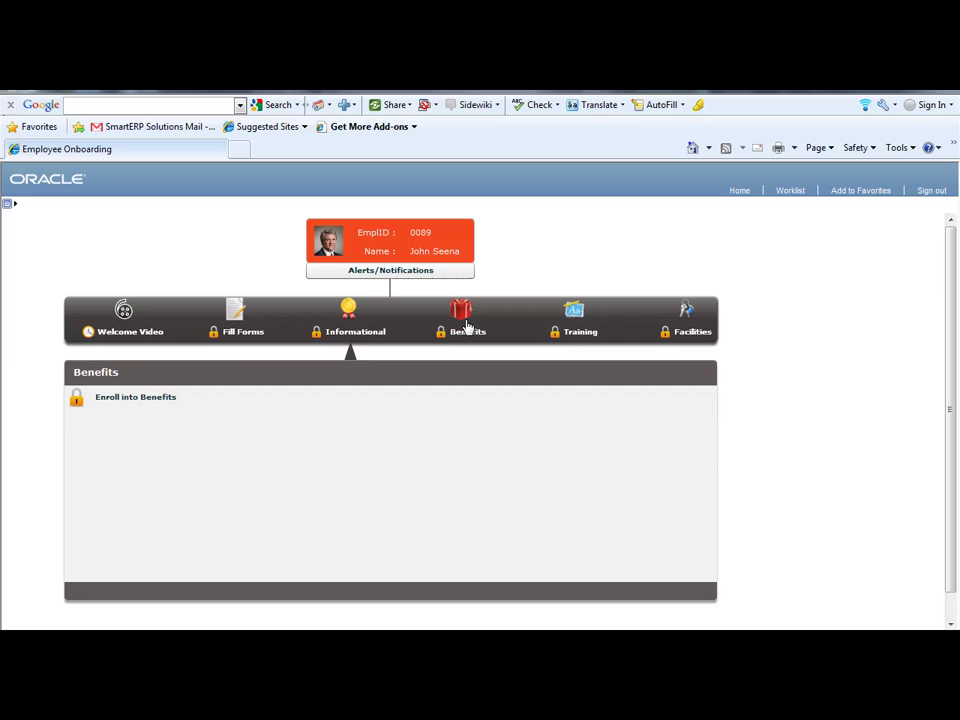
left_click(569, 330)
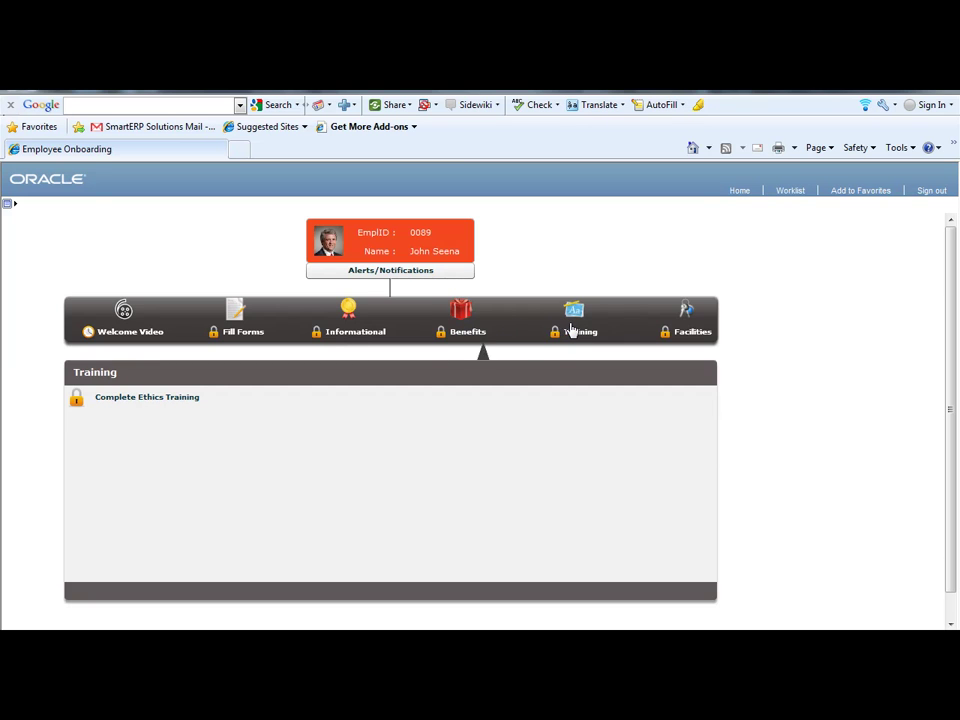
left_click(689, 330)
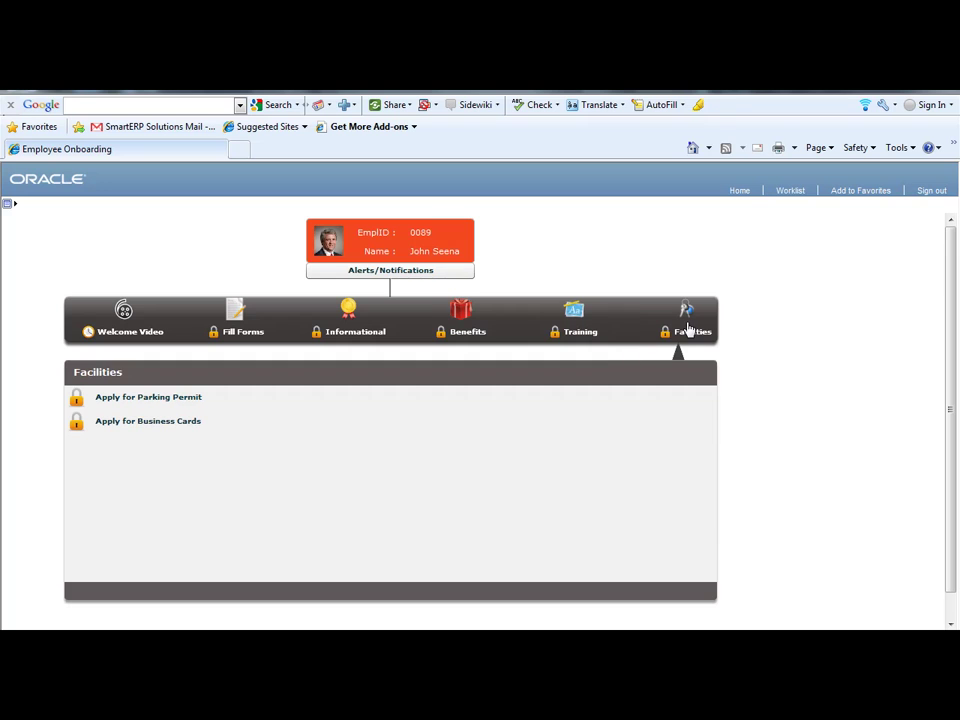
left_click(238, 316)
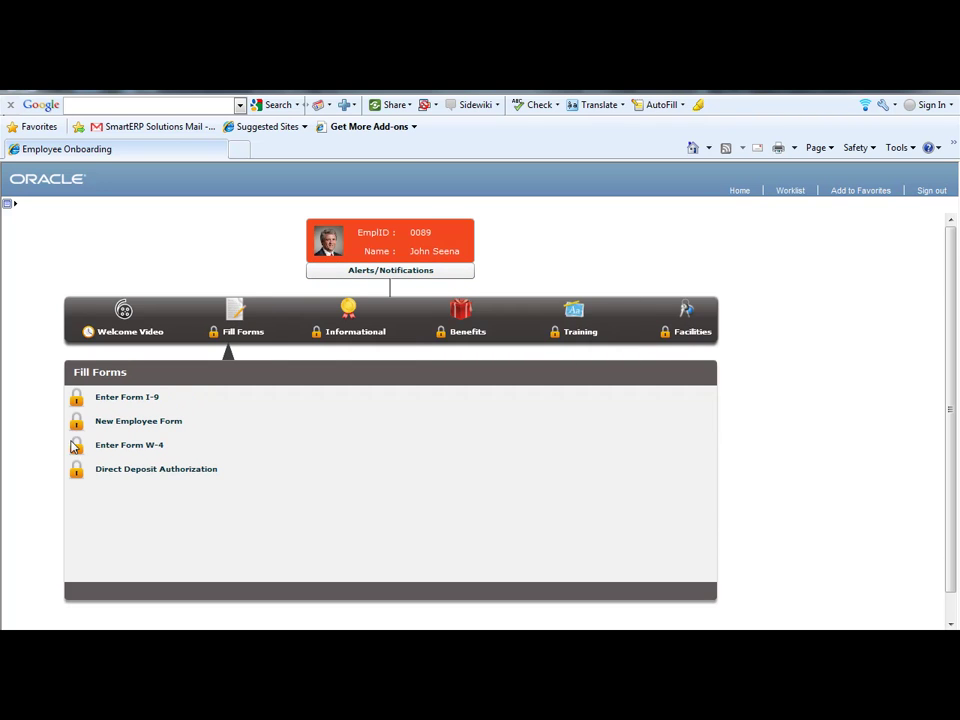
left_click(124, 318)
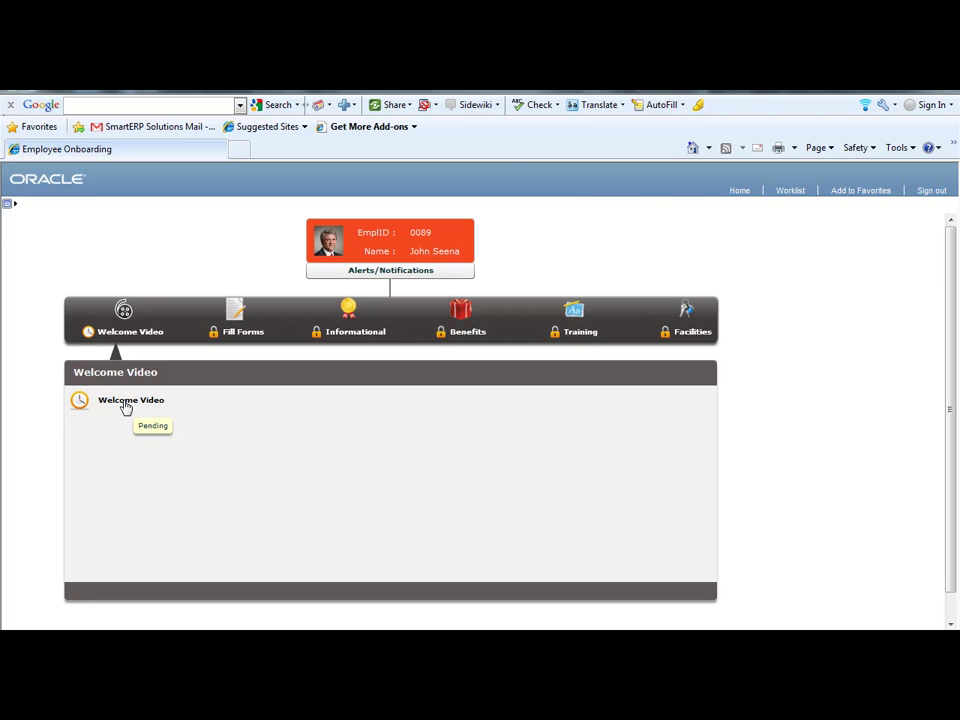
- Start the Welcome Video task and watch the video
left_click(126, 408)
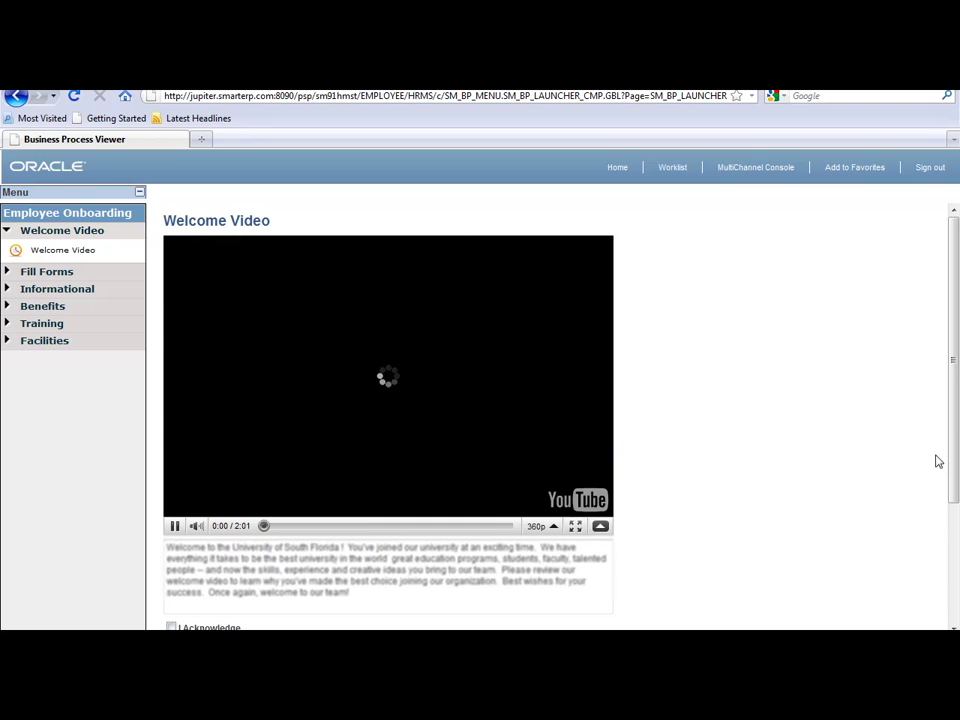
left_click_drag(953, 366, 953, 385)
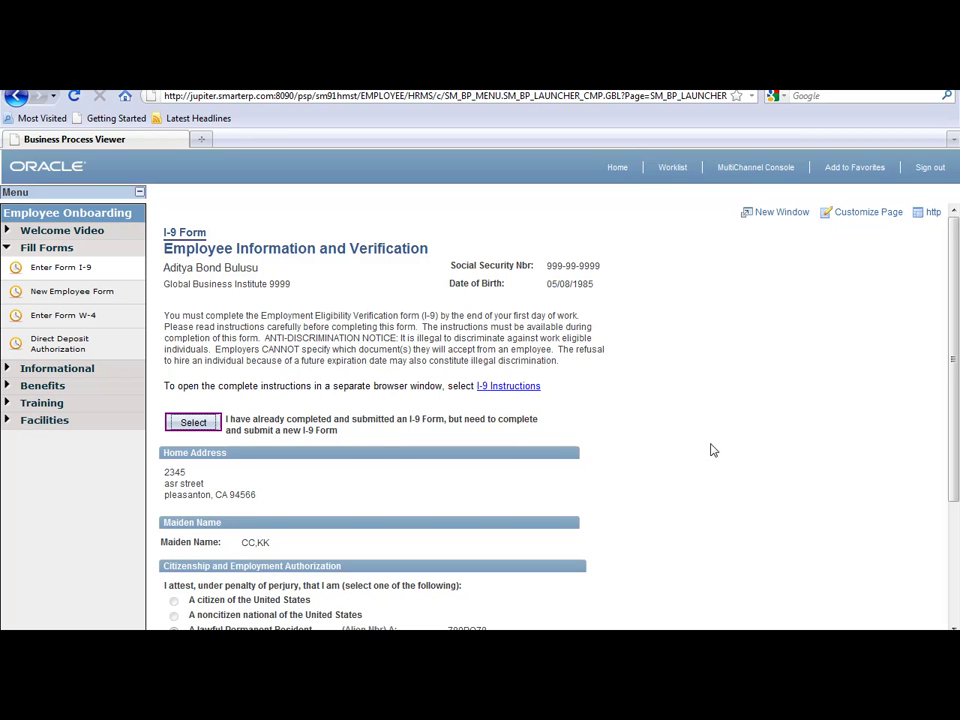
- Scroll to the end of the I-9 form and submit it
scroll(953, 378, "down", 3)
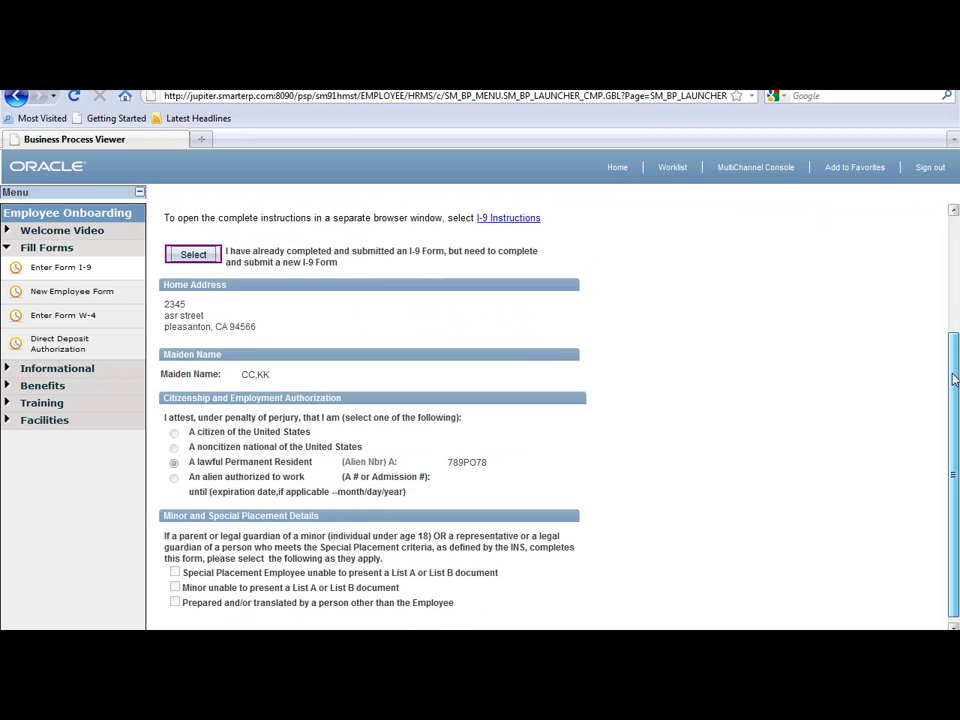
left_click_drag(953, 378, 953, 386)
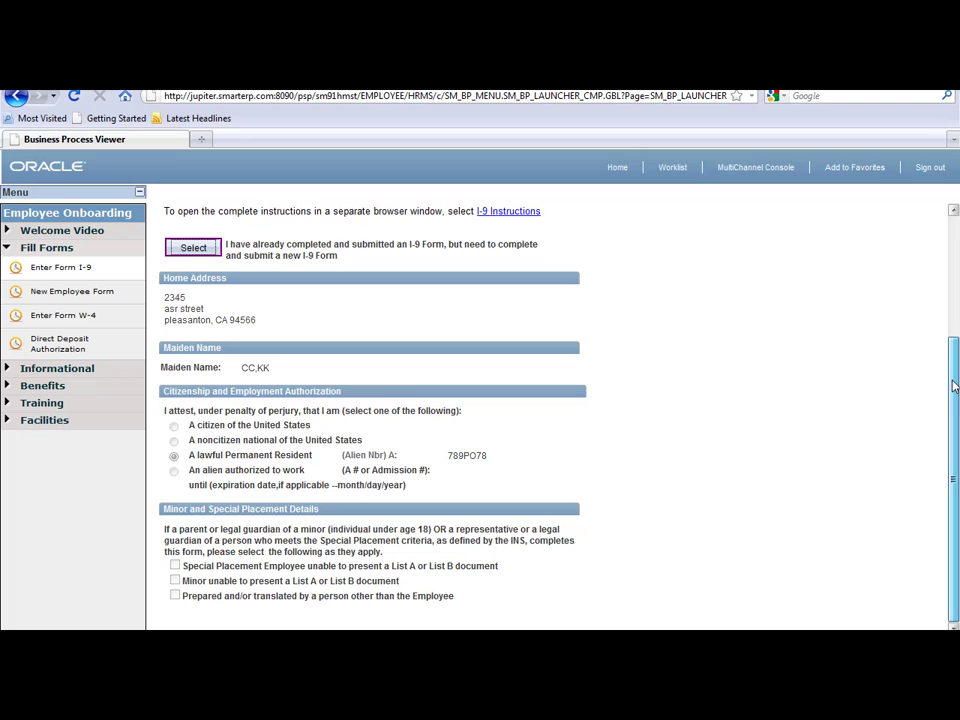
left_click(193, 249)
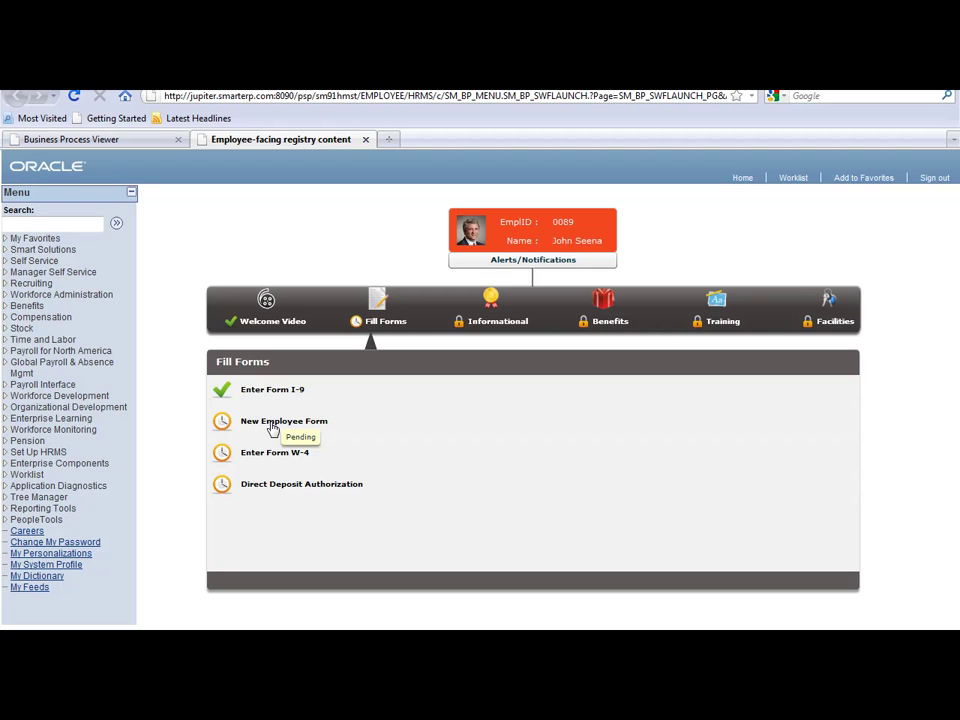
- Fill in the New Employee Form, answering No to the distributions question, and save it
left_click(272, 424)
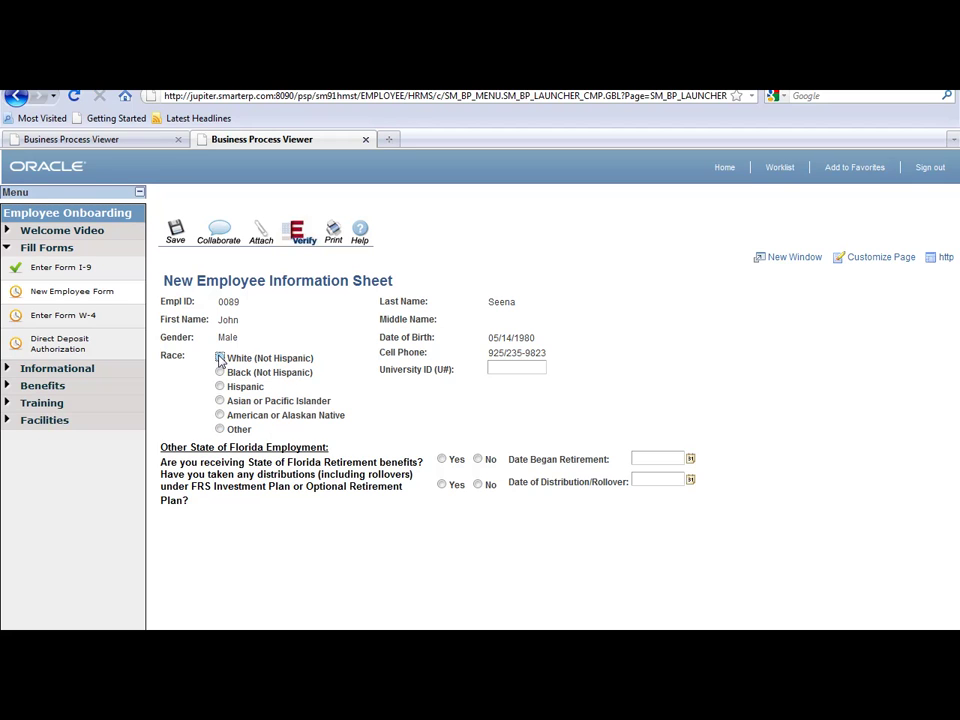
left_click(478, 485)
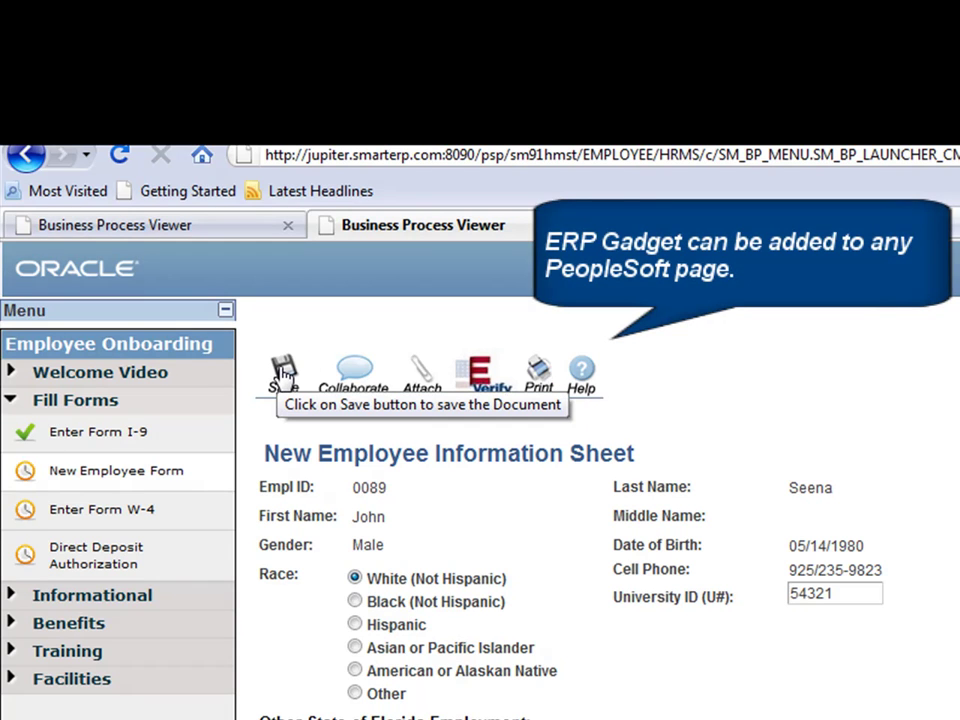
left_click(284, 375)
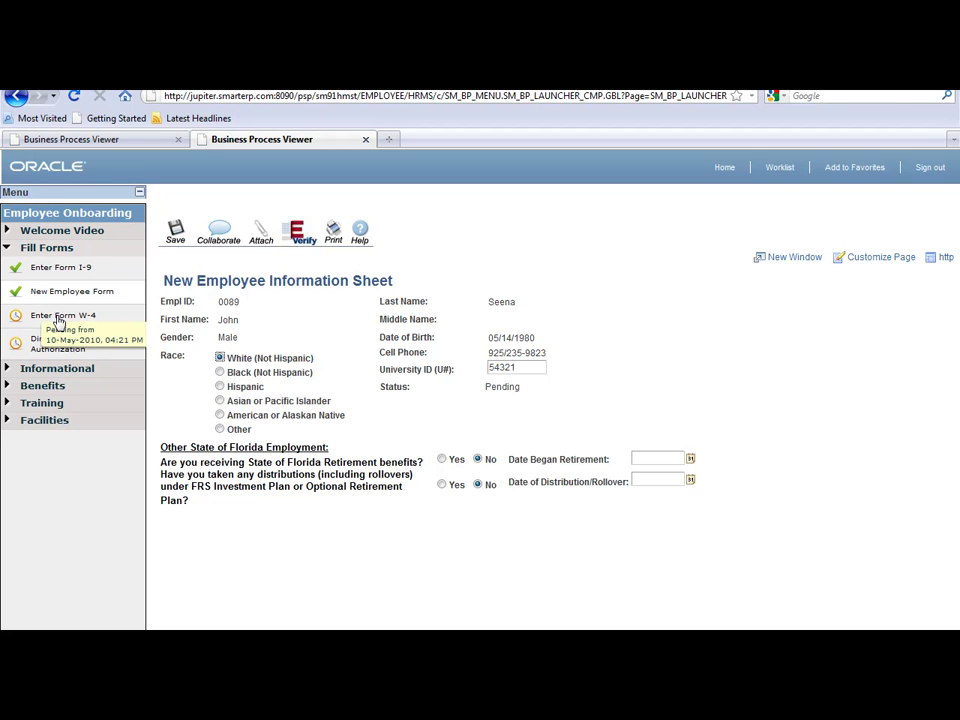
- Submit Form W-4 with Single marital status and confirm identity with the password
left_click(58, 318)
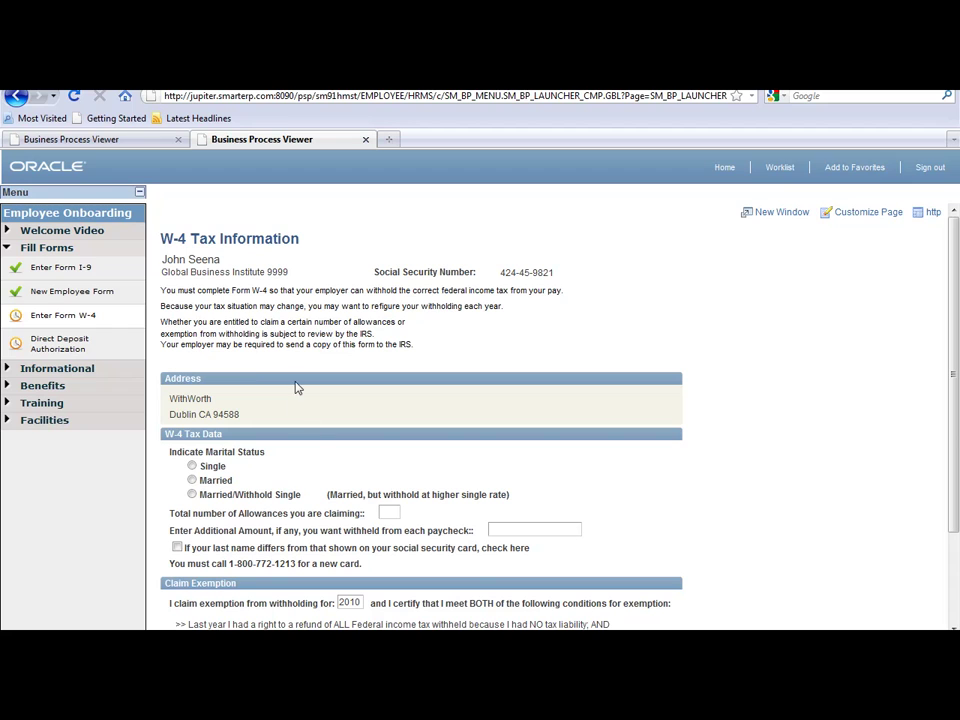
left_click(193, 467)
type("1")
scroll(932, 315, "down", 3)
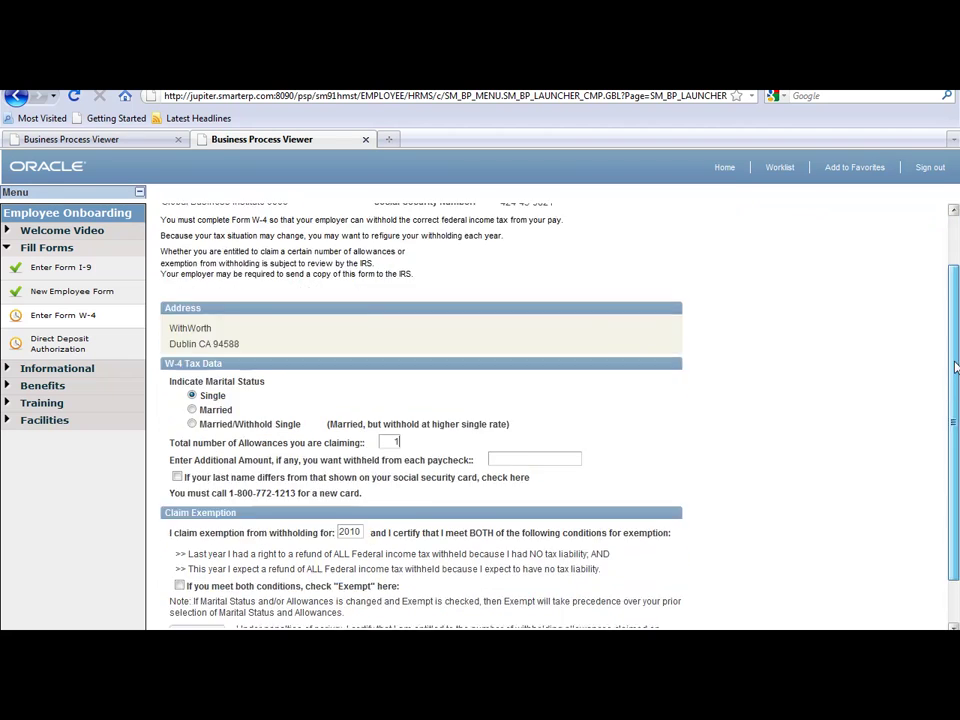
left_click(196, 587)
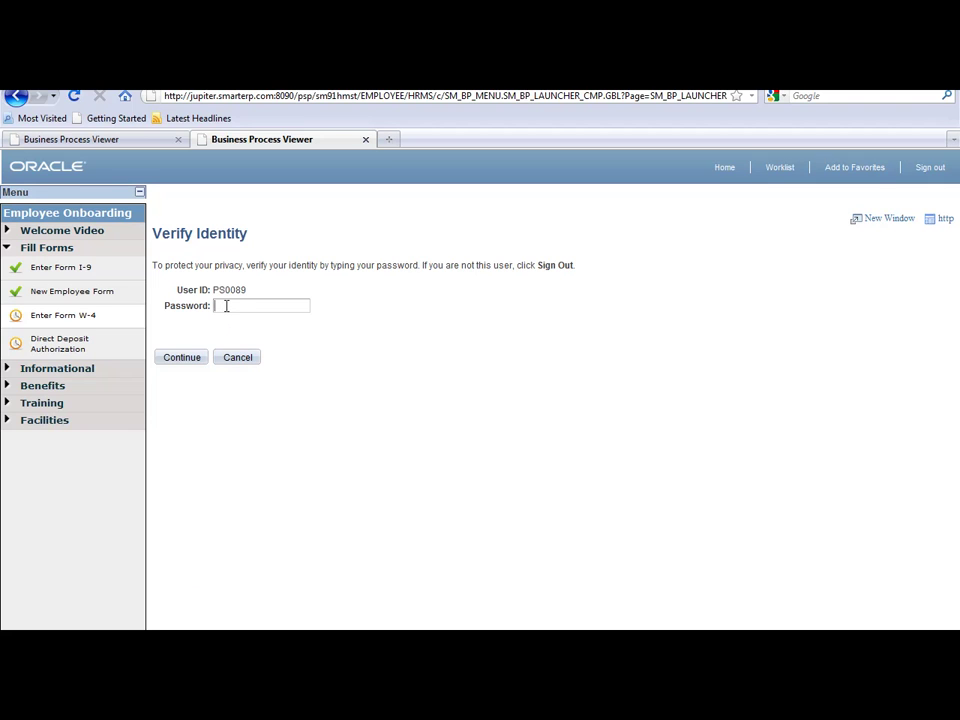
type("***")
left_click(184, 357)
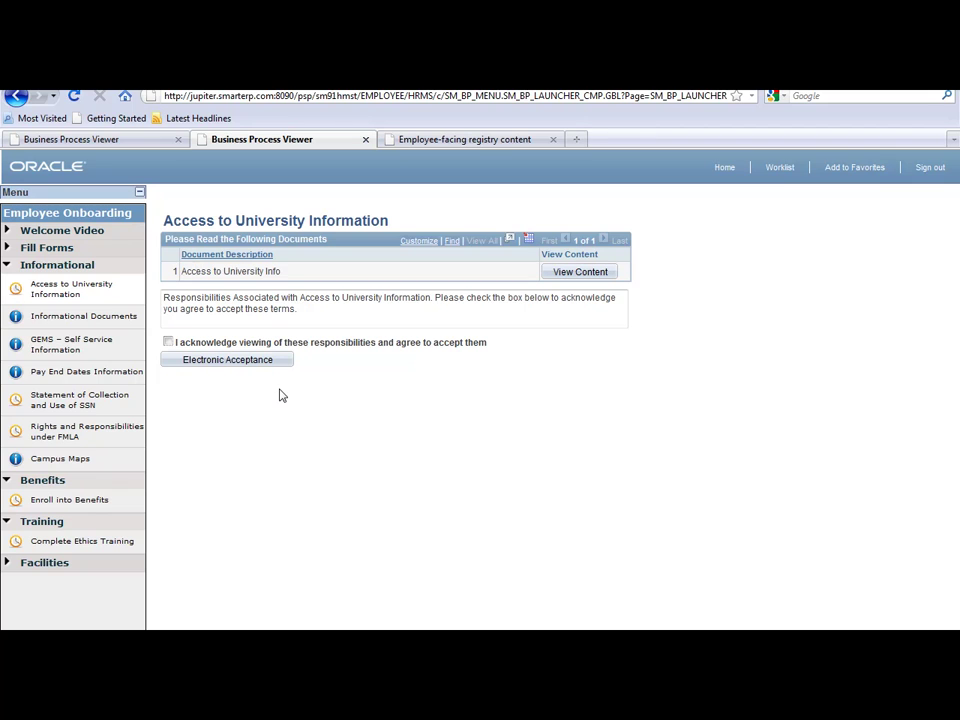
- Read the Access to University Info document, acknowledge it and electronically accept
left_click(574, 272)
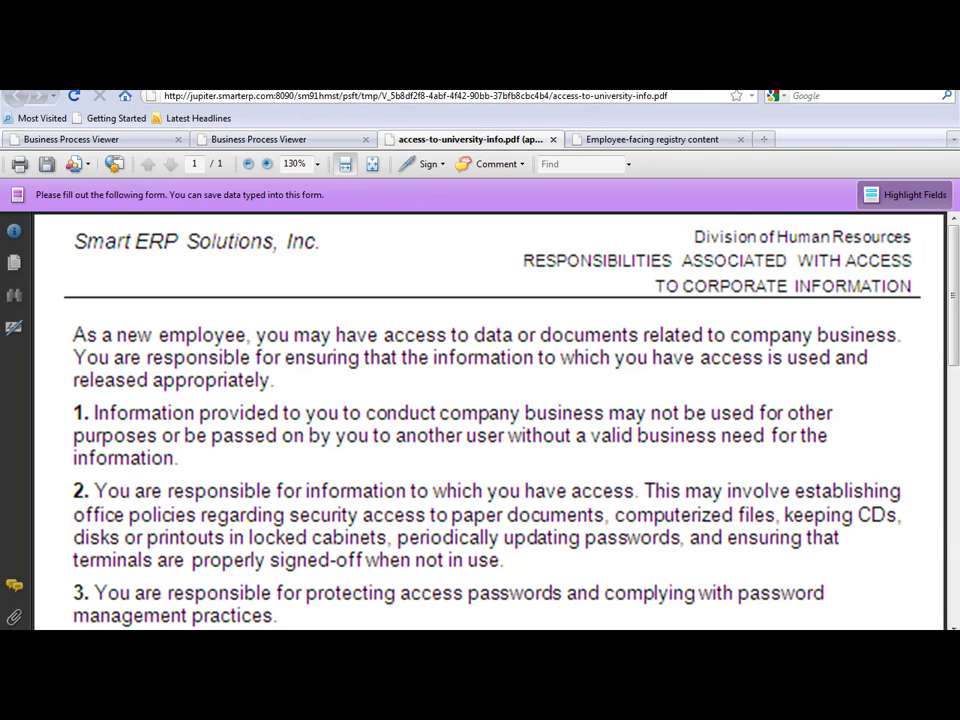
left_click(554, 140)
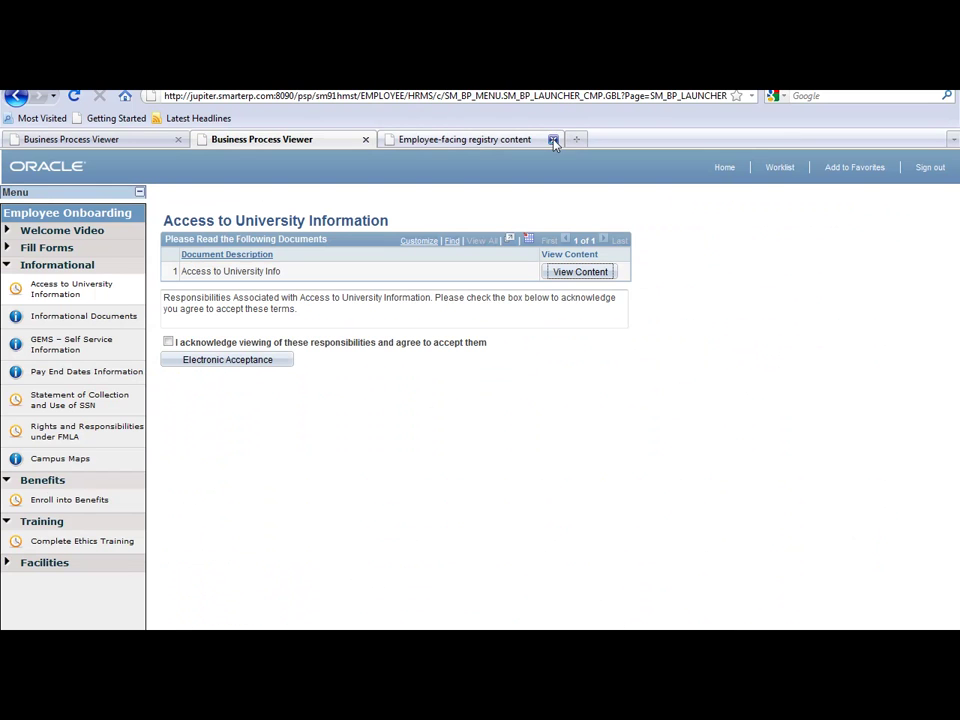
left_click(169, 343)
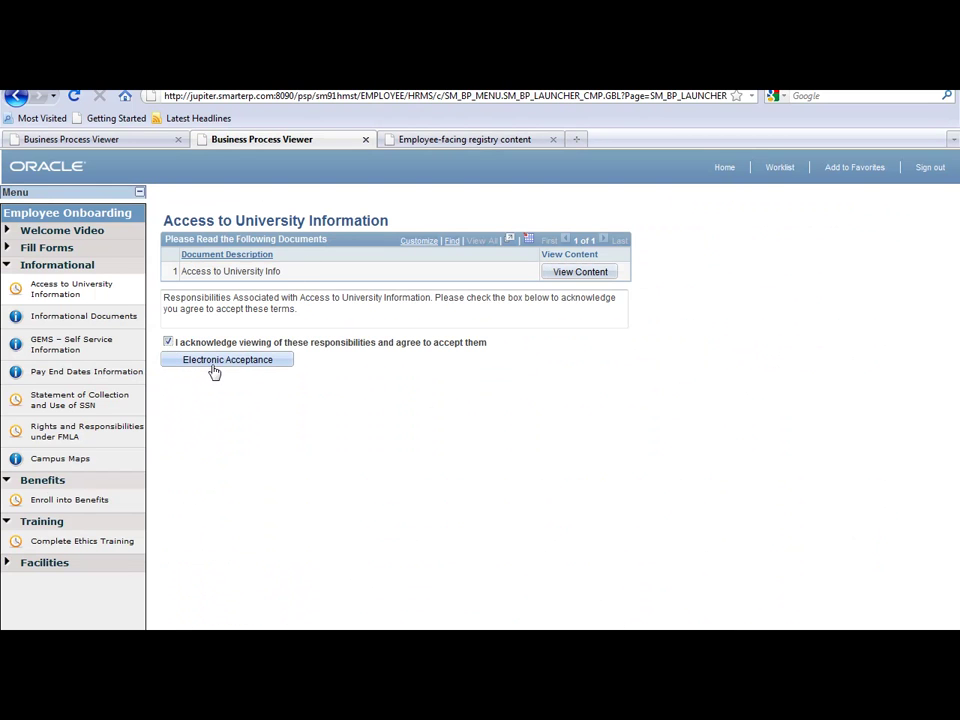
left_click(215, 362)
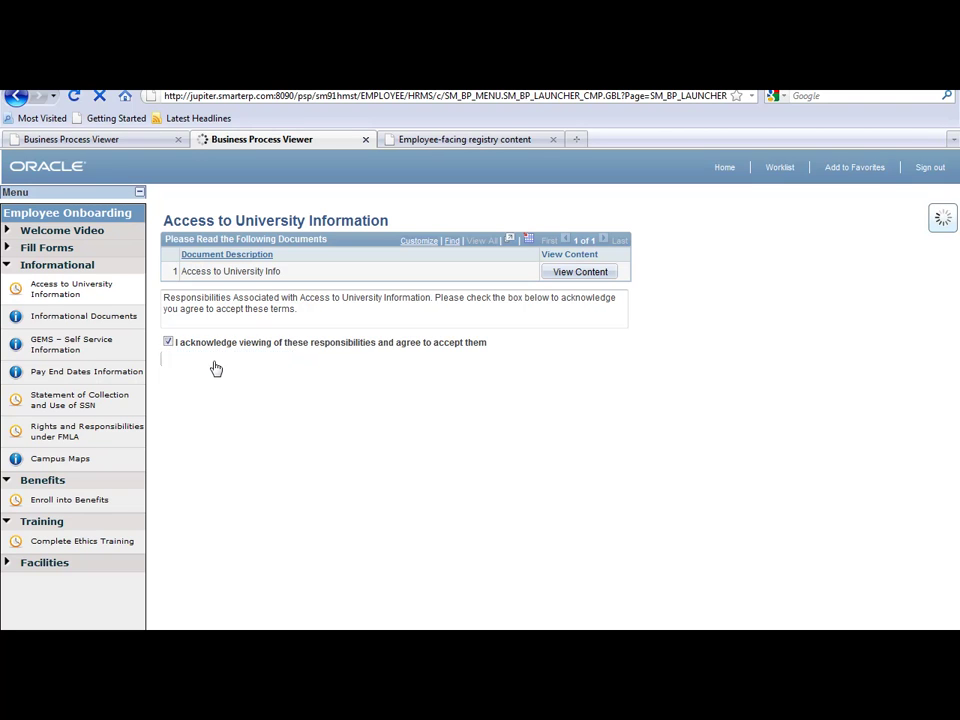
- View the new employee checklist under Informational Documents and expand the Facilities tasks
left_click(56, 318)
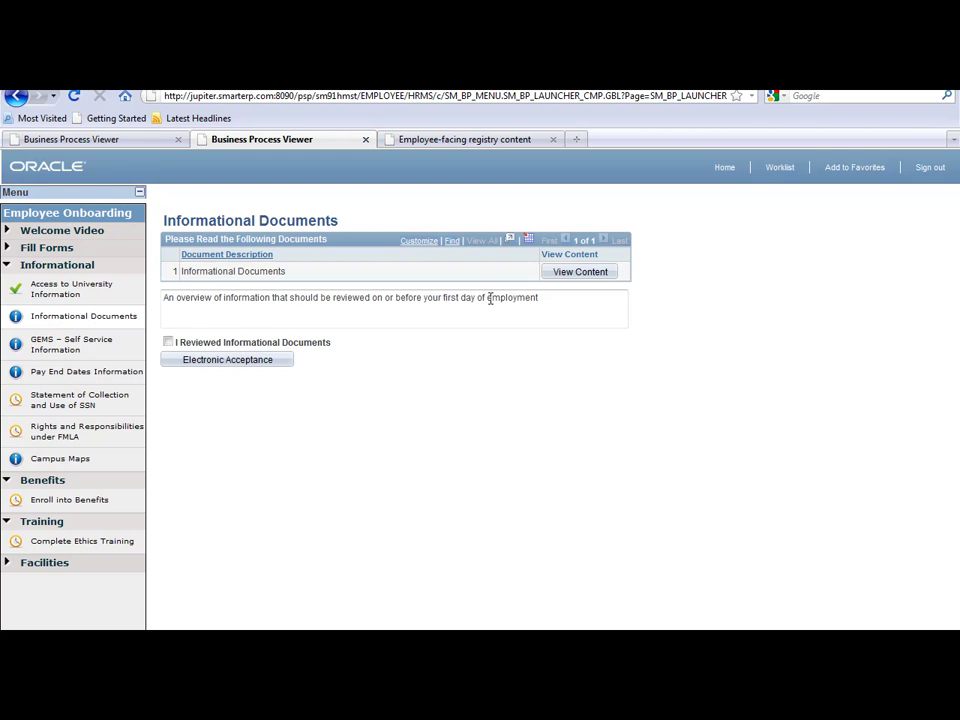
left_click(572, 284)
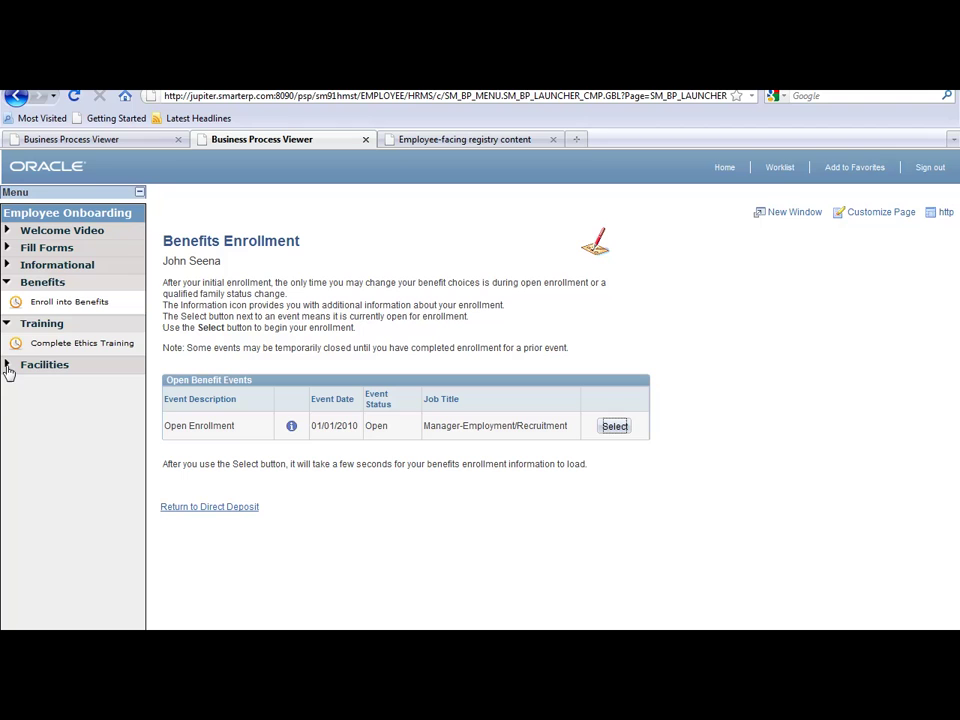
left_click(7, 366)
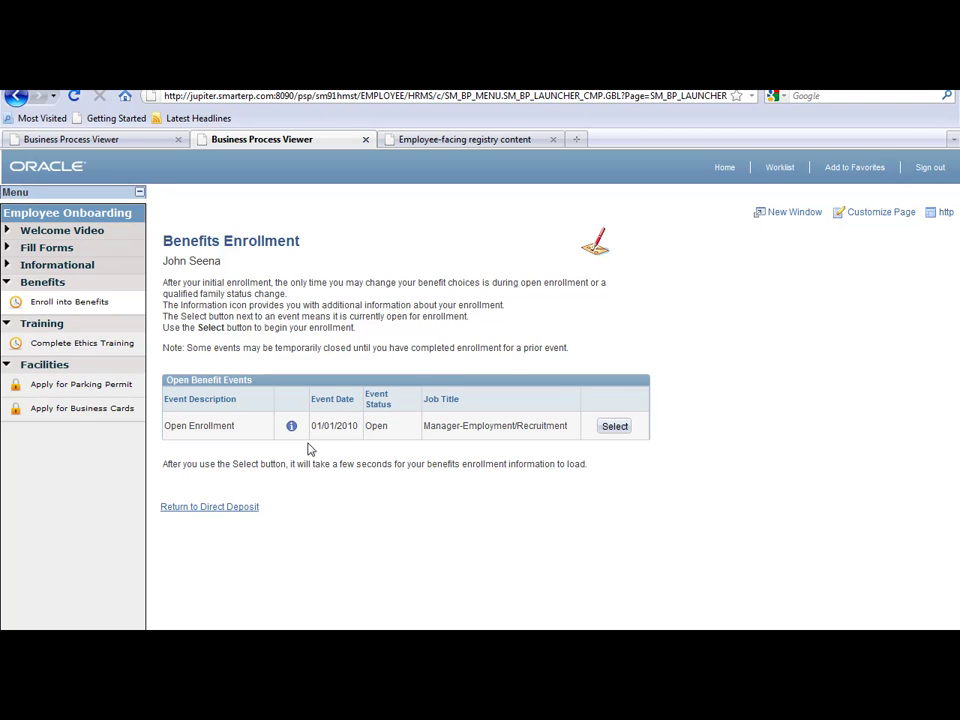
- Submit the Open Enrollment benefit elections and acknowledge the confirmation
left_click(614, 427)
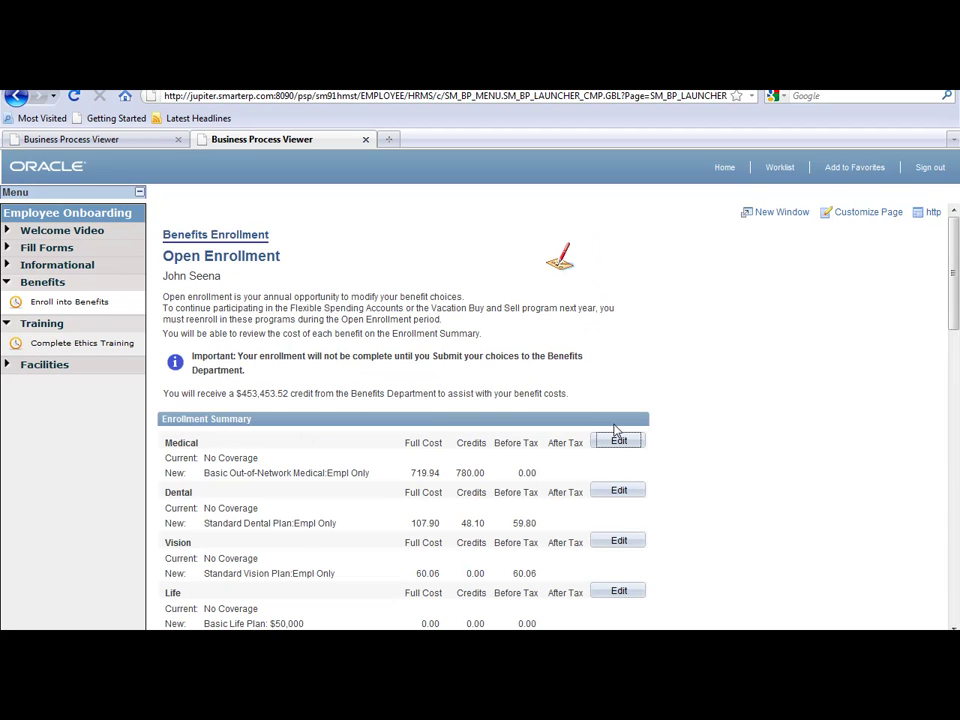
scroll(881, 407, "down", 10)
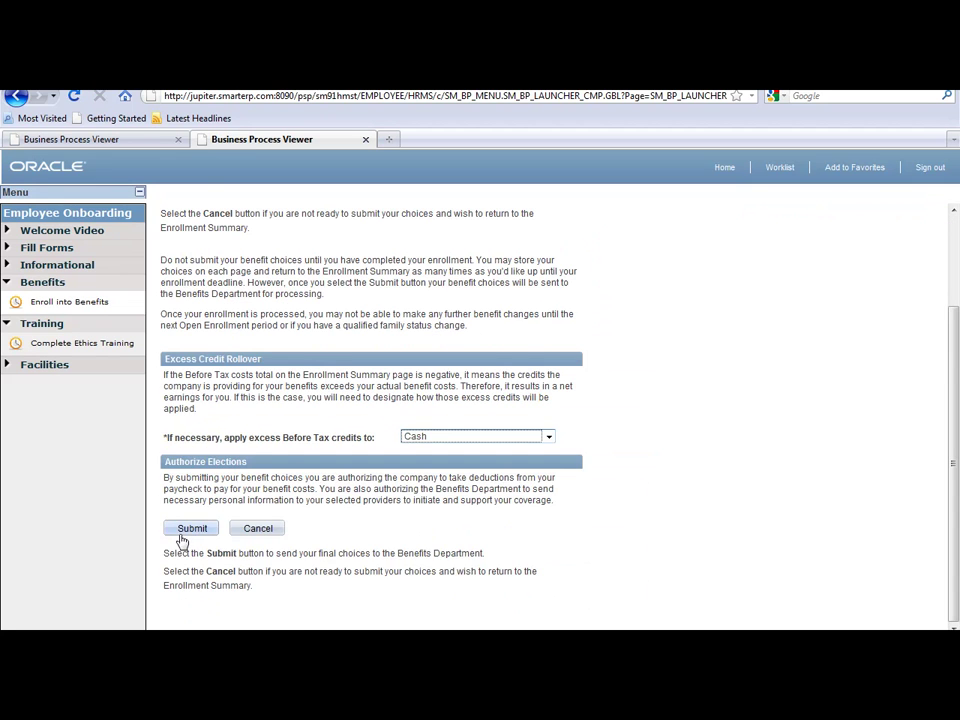
left_click(192, 530)
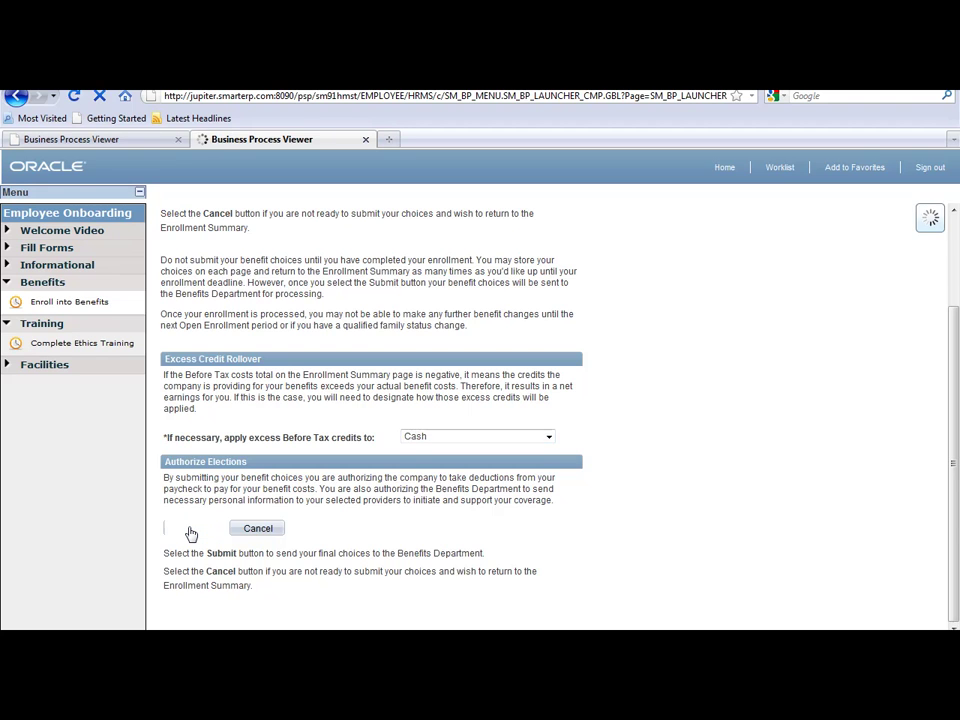
left_click(188, 346)
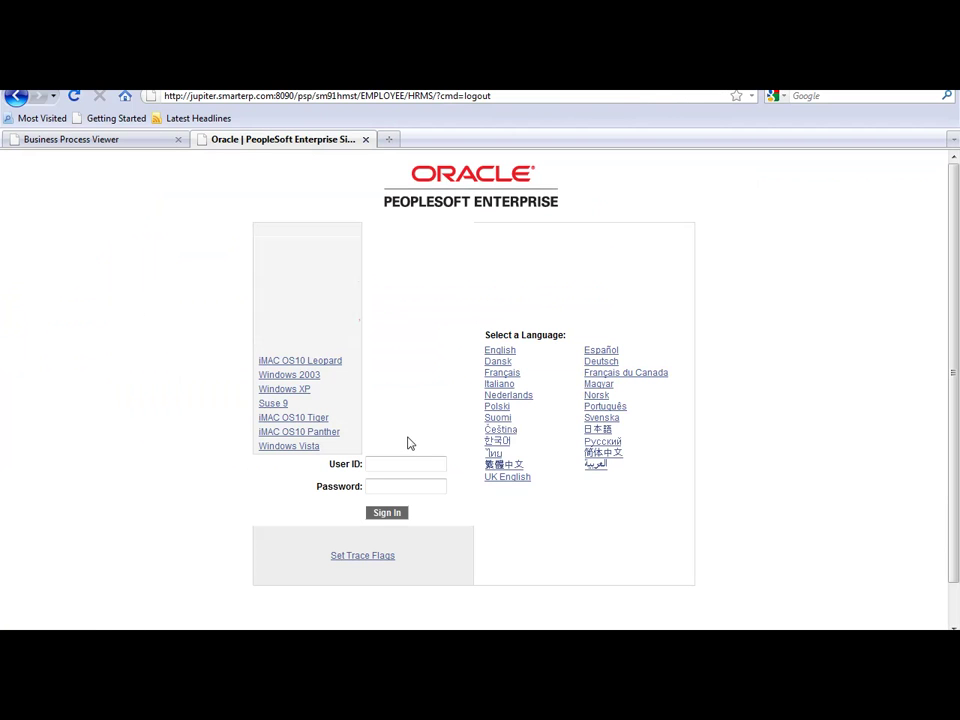
- Sign in to PeopleSoft as the HR administrator
left_click(386, 465)
type("PS")
key("Tab")
type("PS")
key("Return")
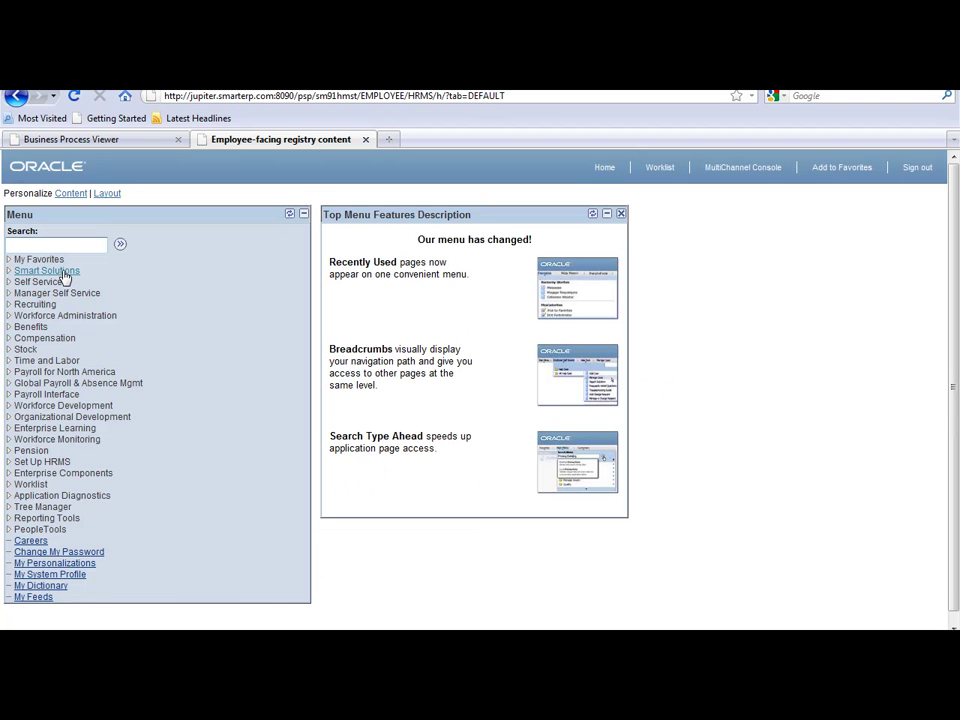
- Drill from the dashboard's pending Training into Ethics Training and open the new hire's registry
left_click(62, 271)
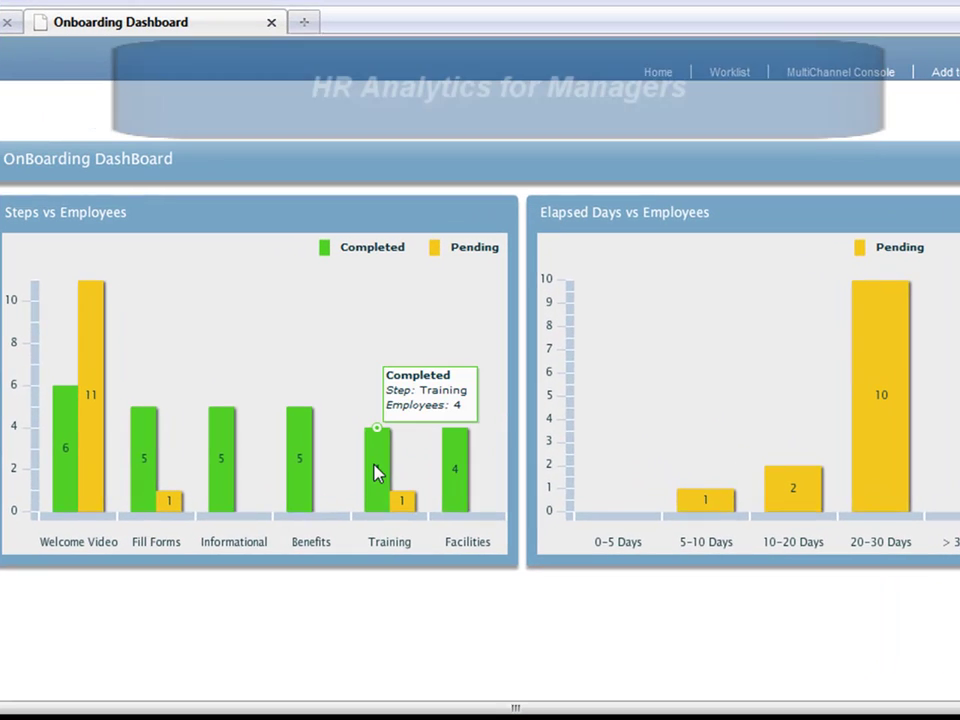
left_click(405, 507)
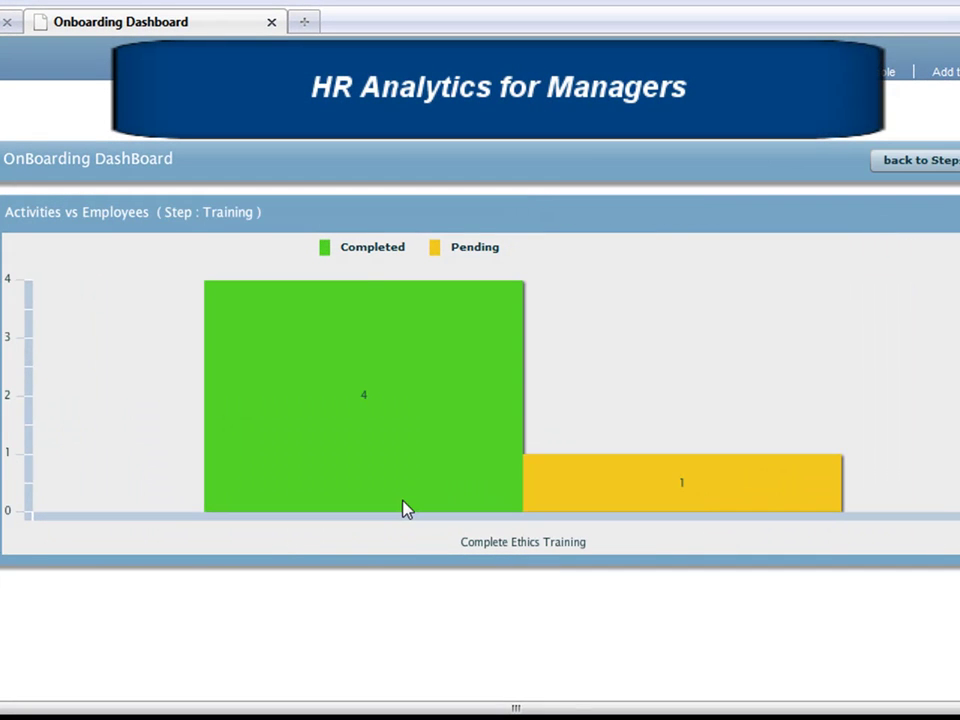
mouse_move(681, 483)
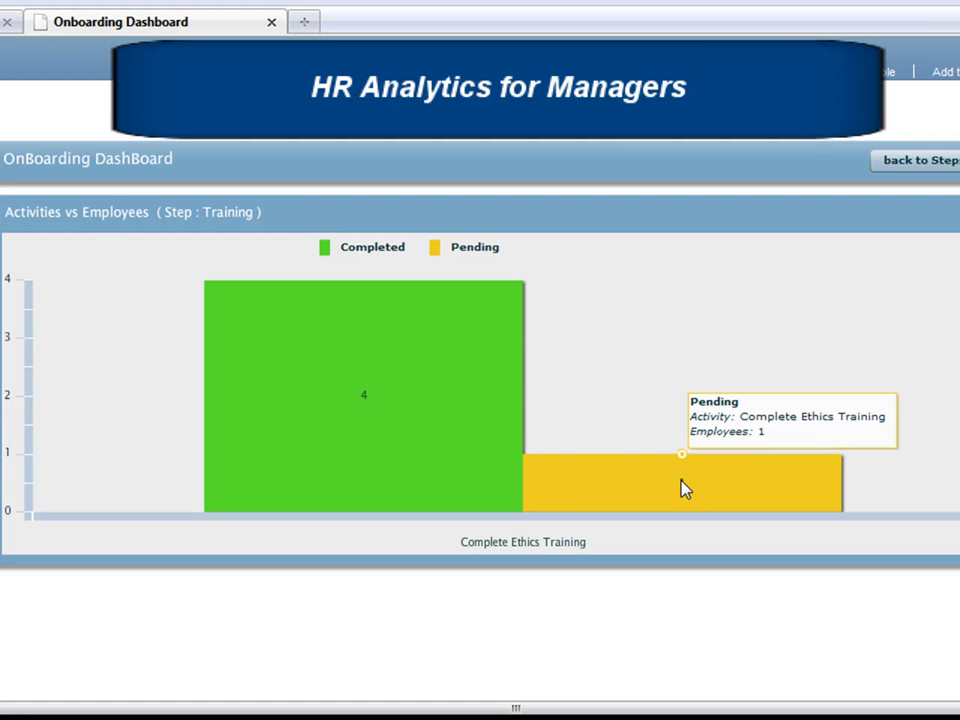
left_click(681, 486)
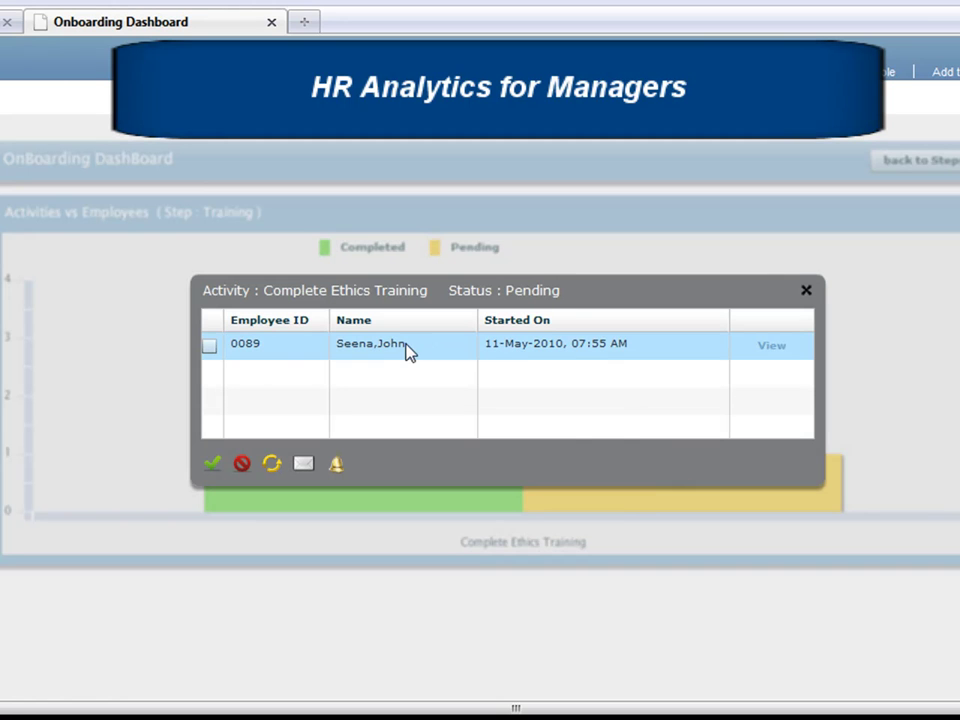
left_click(771, 352)
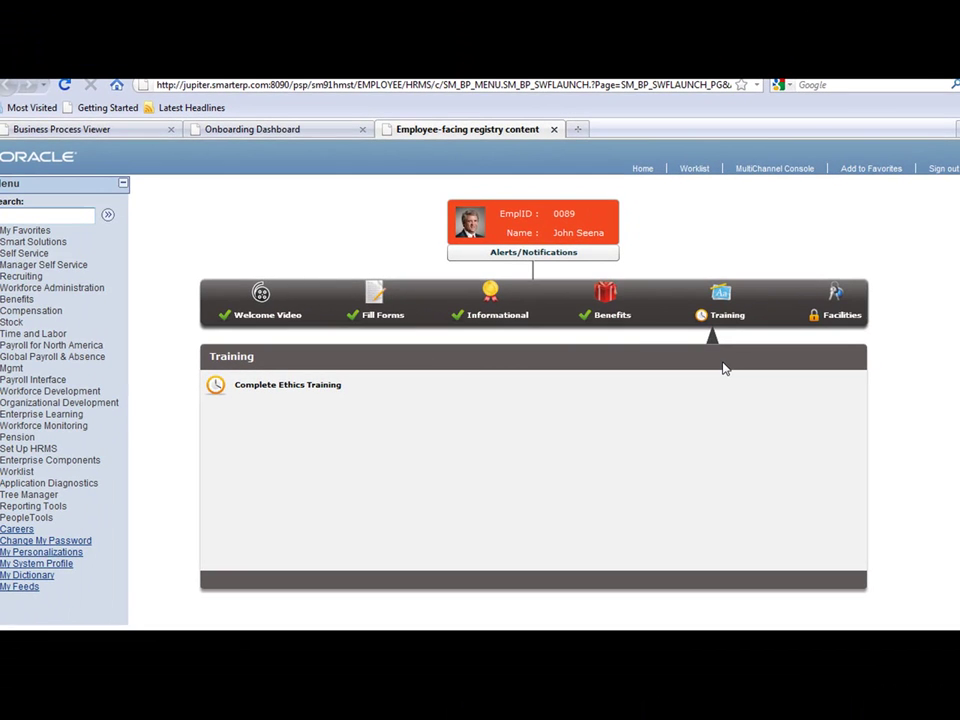
- Review the Welcome Video, Fill Forms, Informational, Benefits and Training steps, then close the registry
left_click(258, 302)
left_click(385, 305)
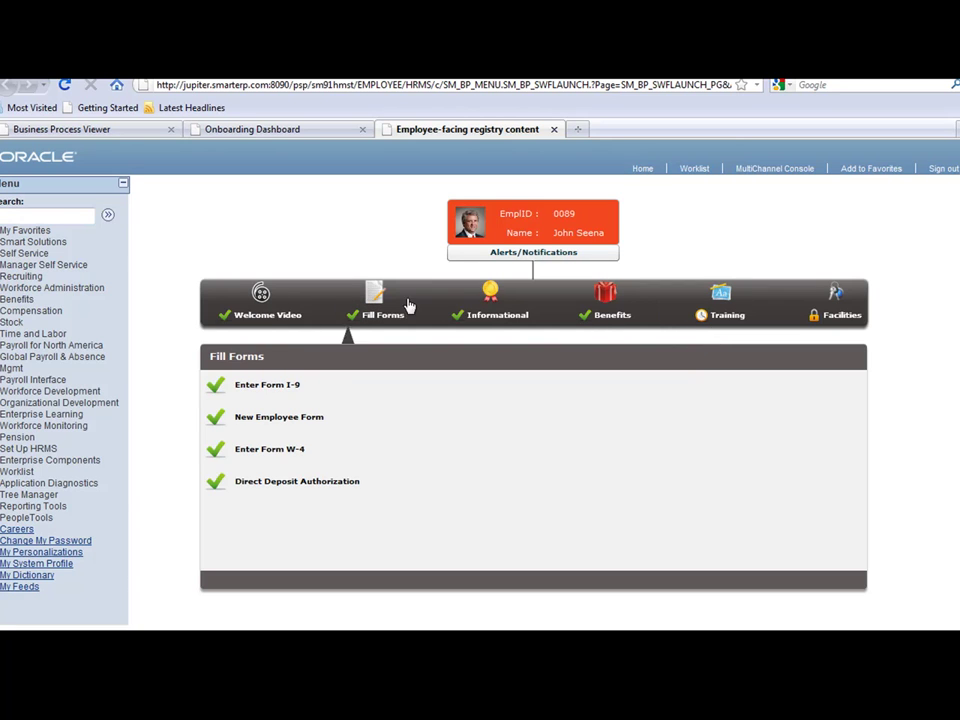
left_click(493, 314)
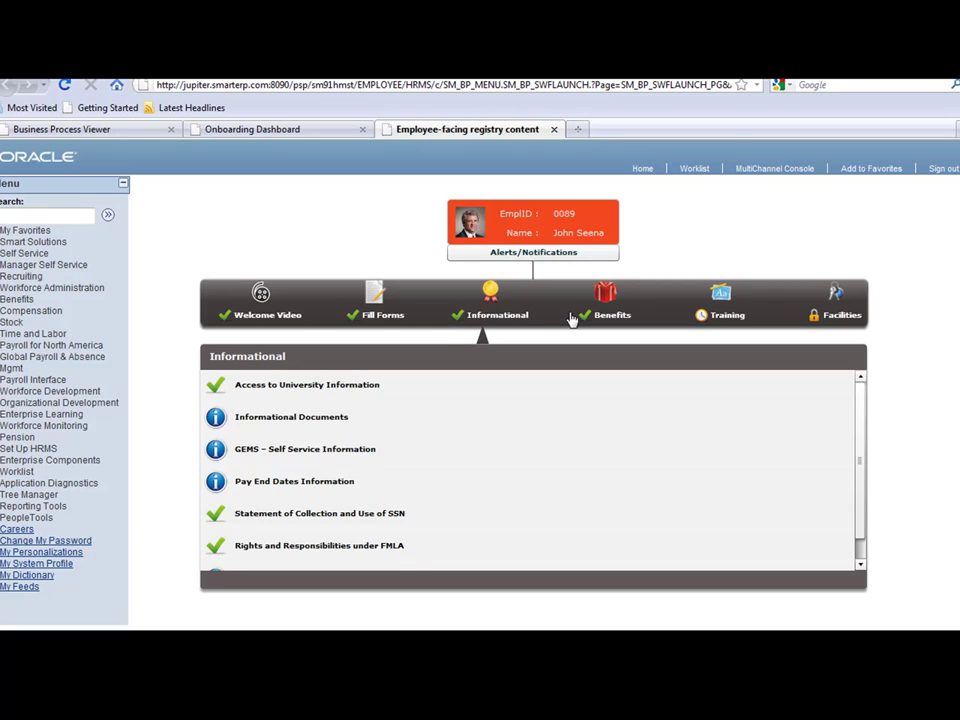
left_click(608, 298)
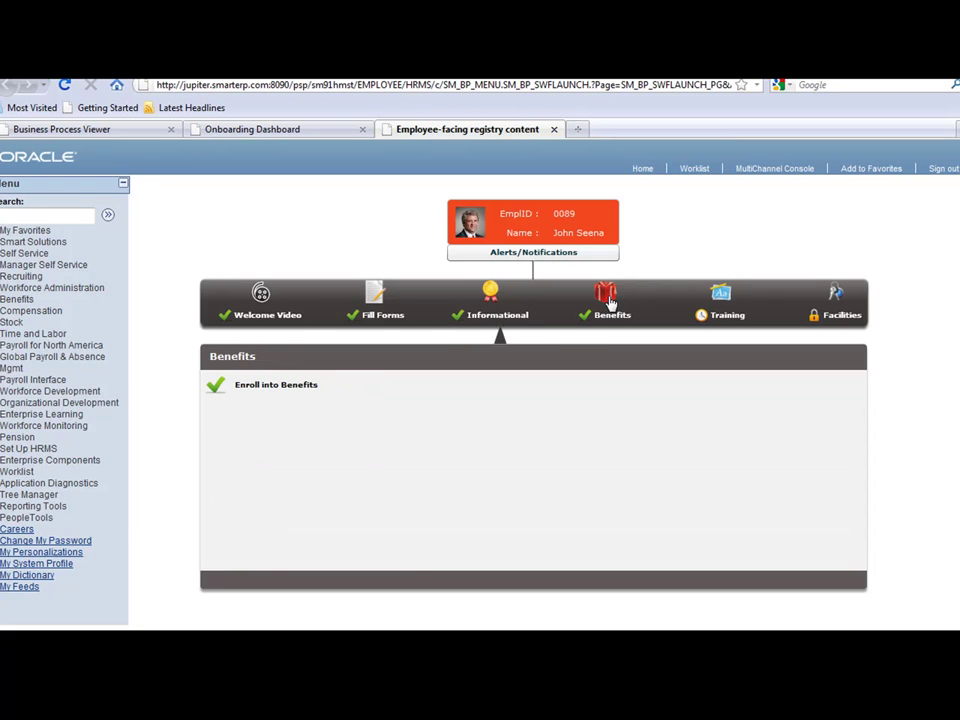
left_click(722, 306)
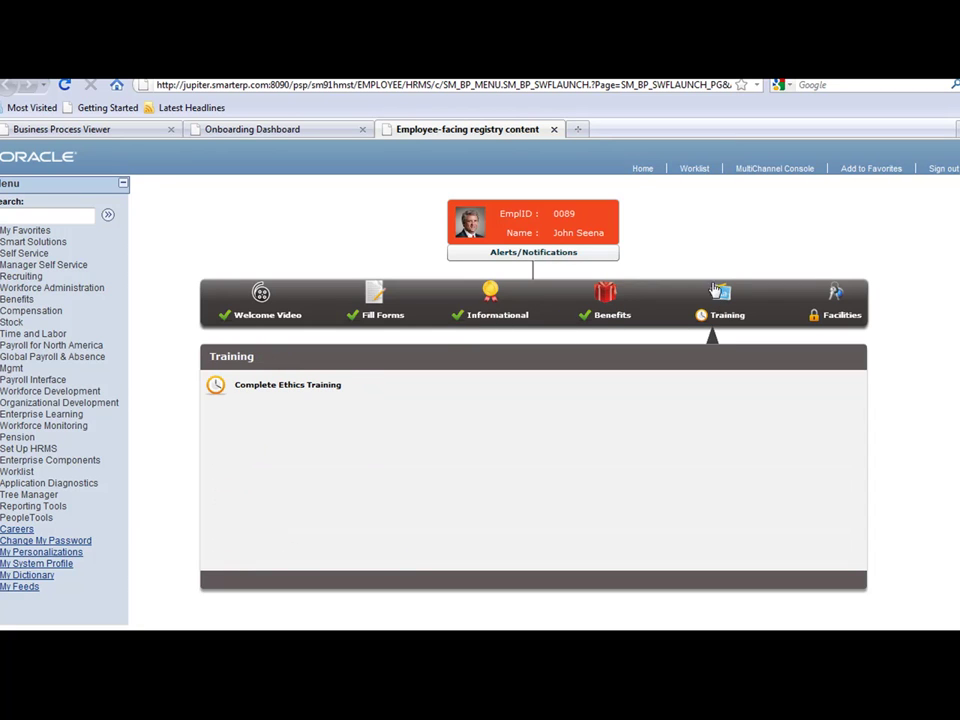
left_click(553, 129)
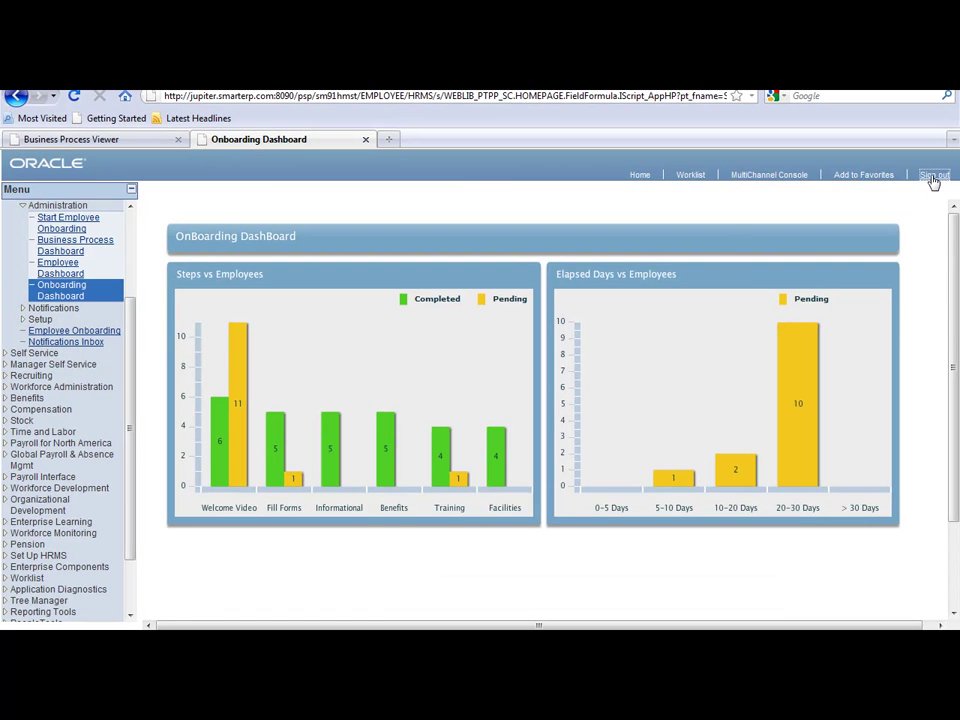
- Switch from the admin session to the new hire and open Complete Ethics Training
left_click(933, 180)
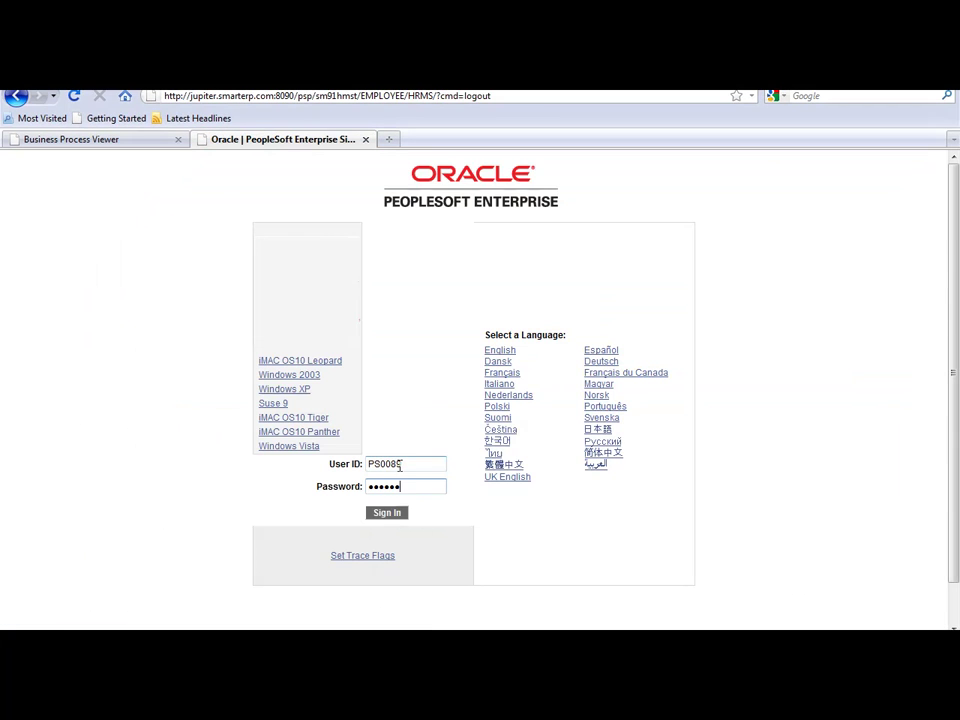
left_click(389, 514)
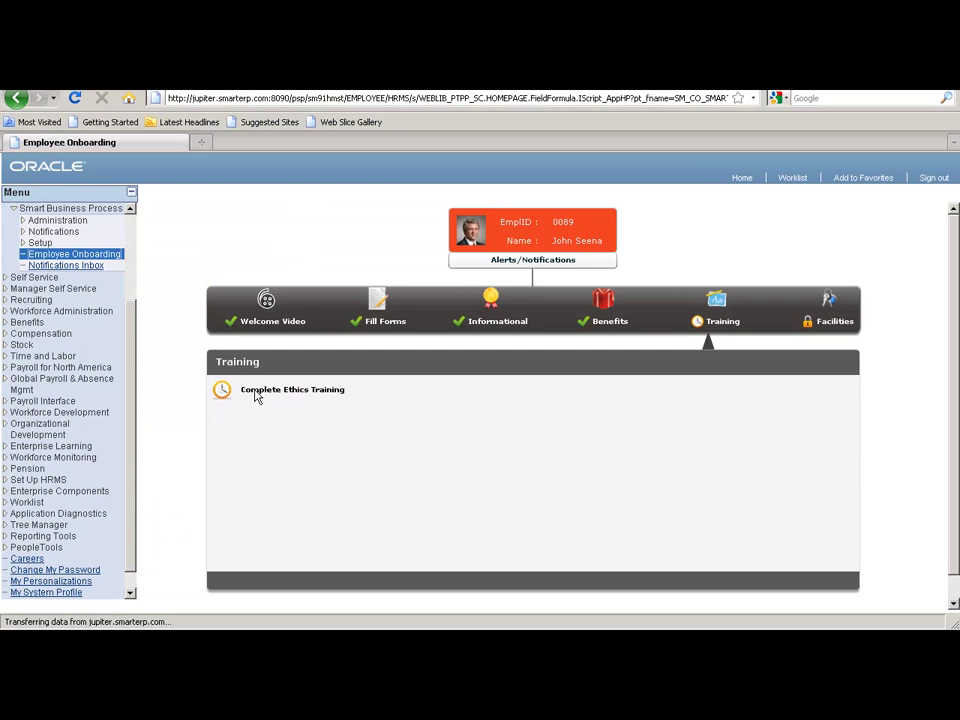
left_click(290, 396)
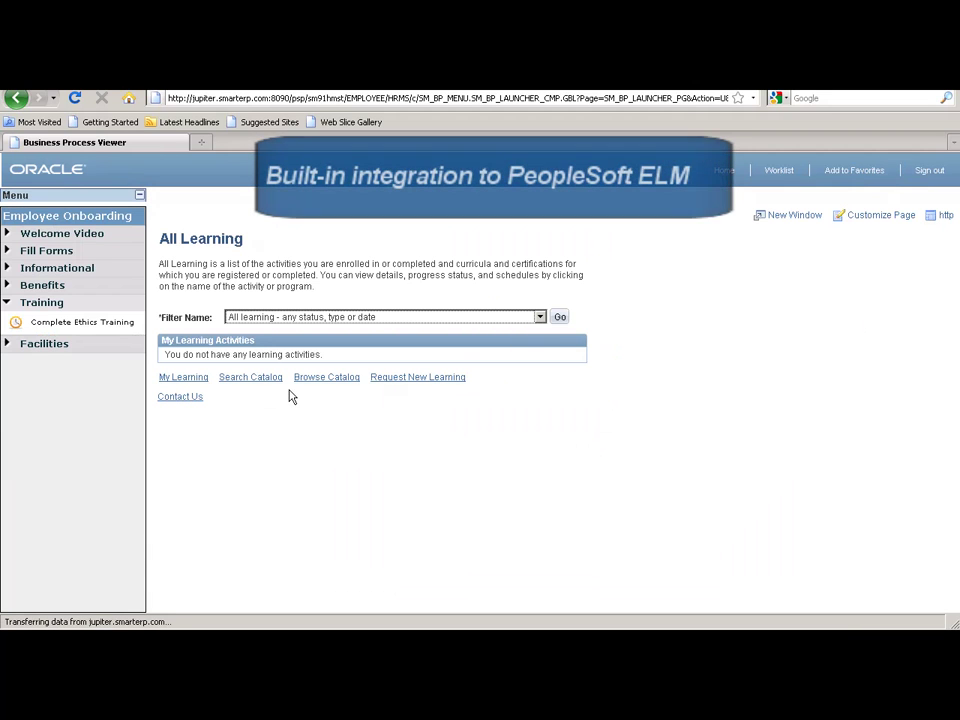
- Find Ethics in Business in the catalog and submit enrollment in its online activity
left_click(67, 328)
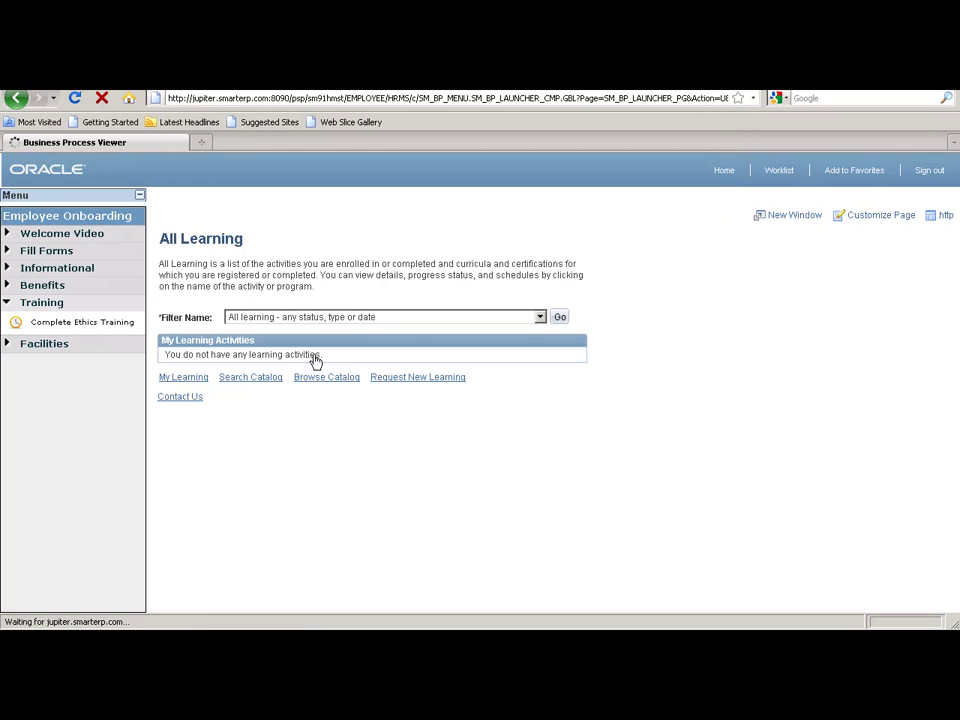
left_click(255, 380)
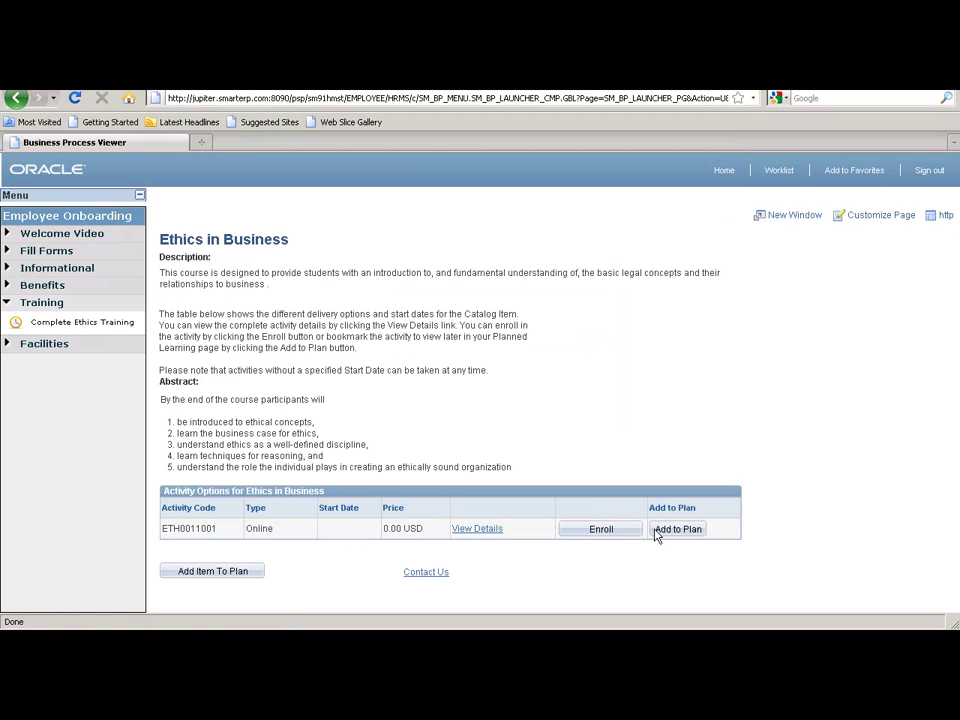
left_click(601, 530)
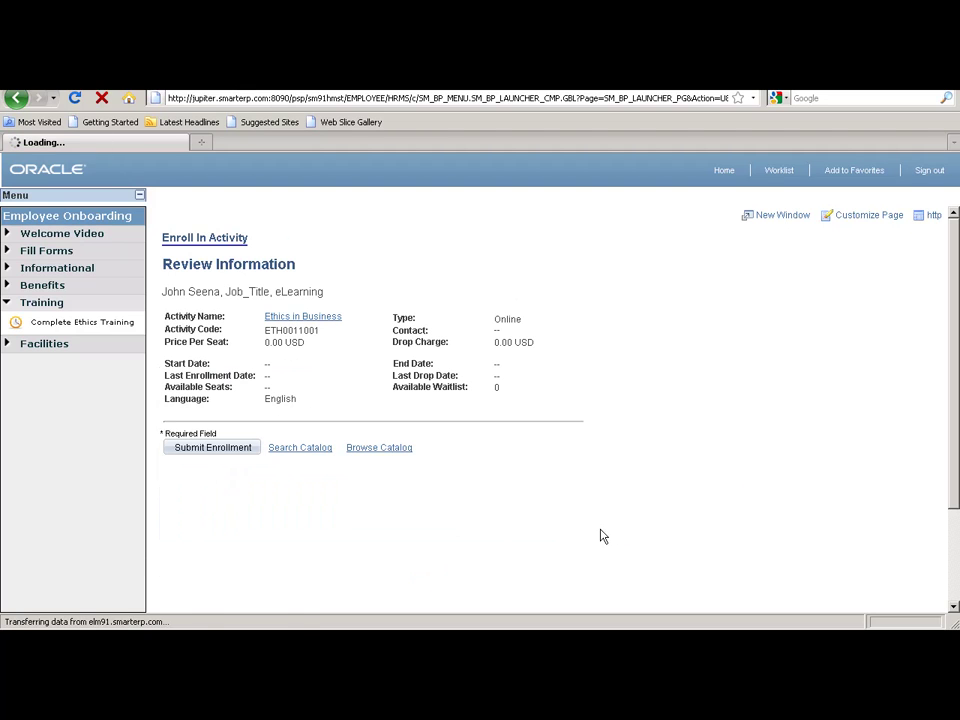
left_click(221, 450)
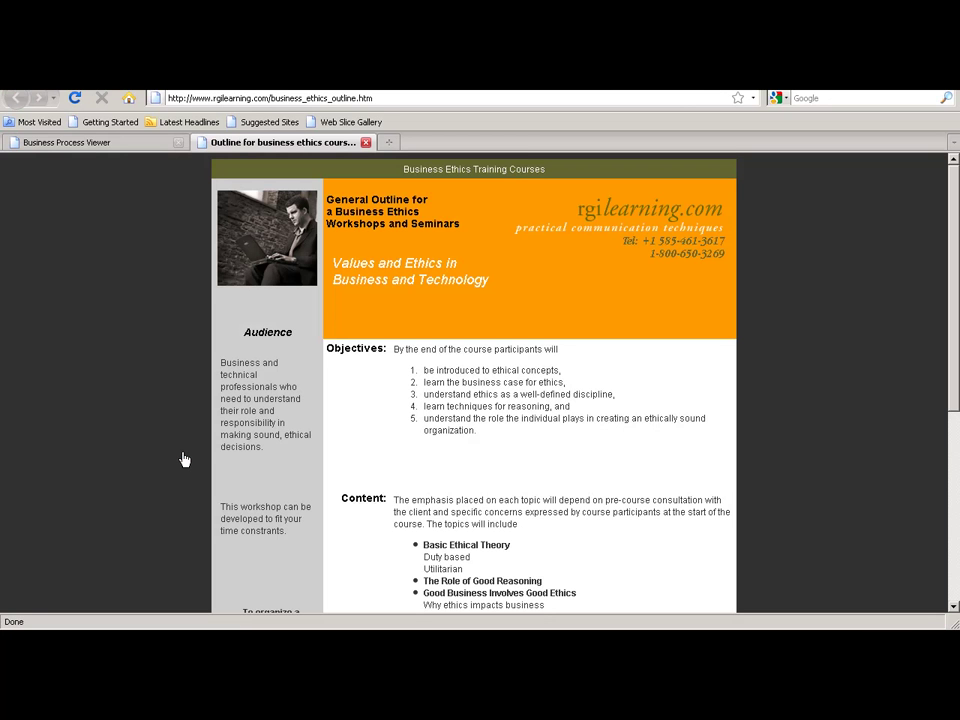
- Close the ethics course, preview the parking permit's approval route, and submit the permit request
left_click(366, 142)
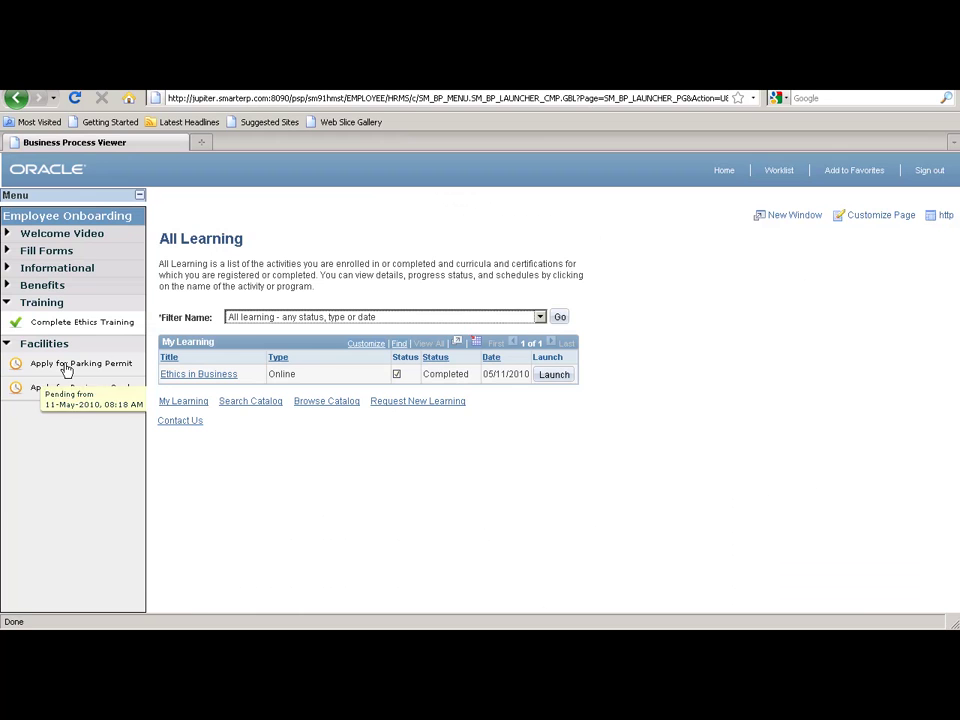
left_click(66, 368)
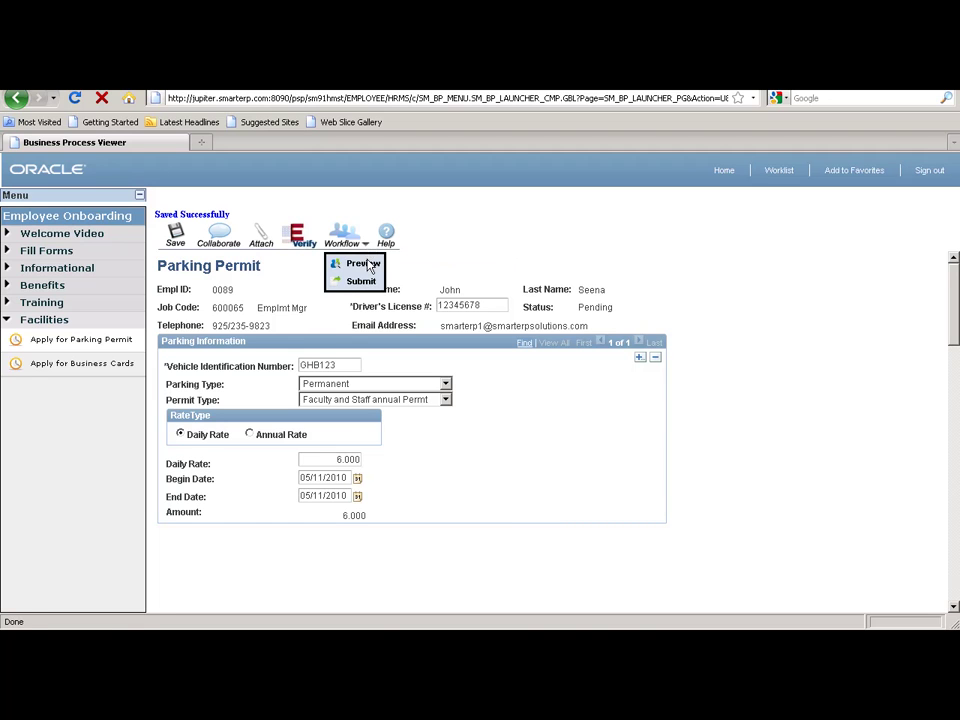
left_click(364, 263)
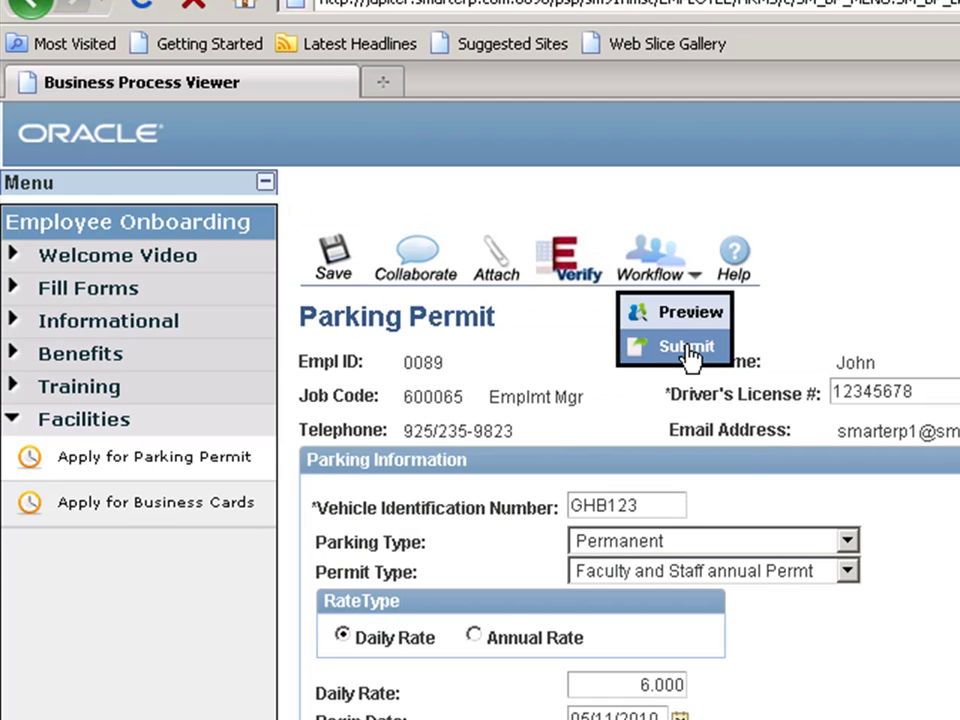
left_click(688, 352)
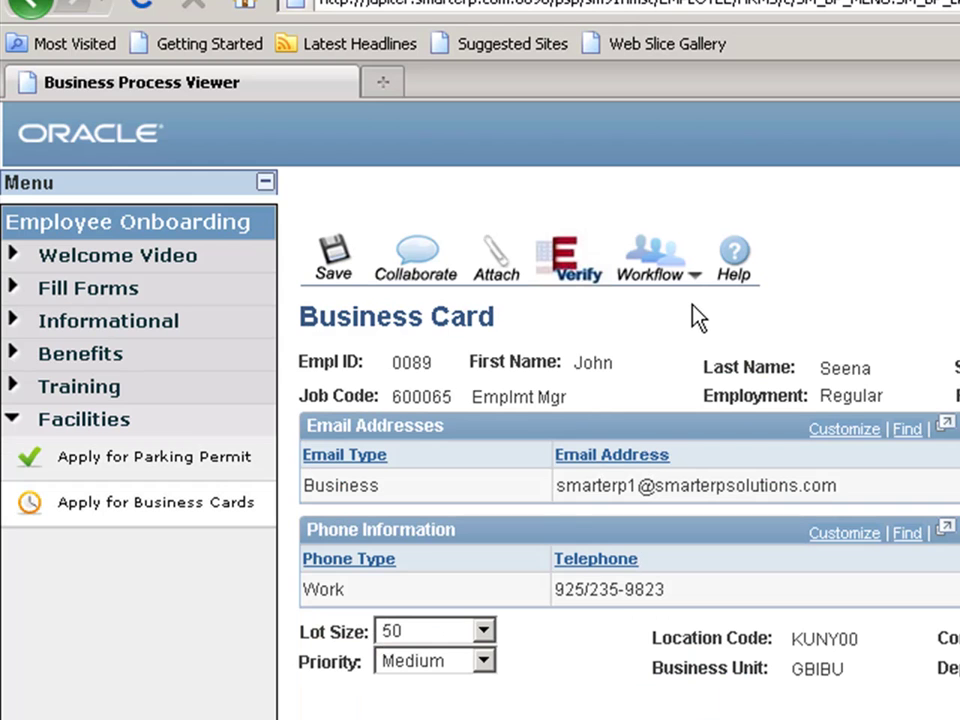
- Submit the business card request for approval and return to the new hire's onboarding registry
left_click(697, 281)
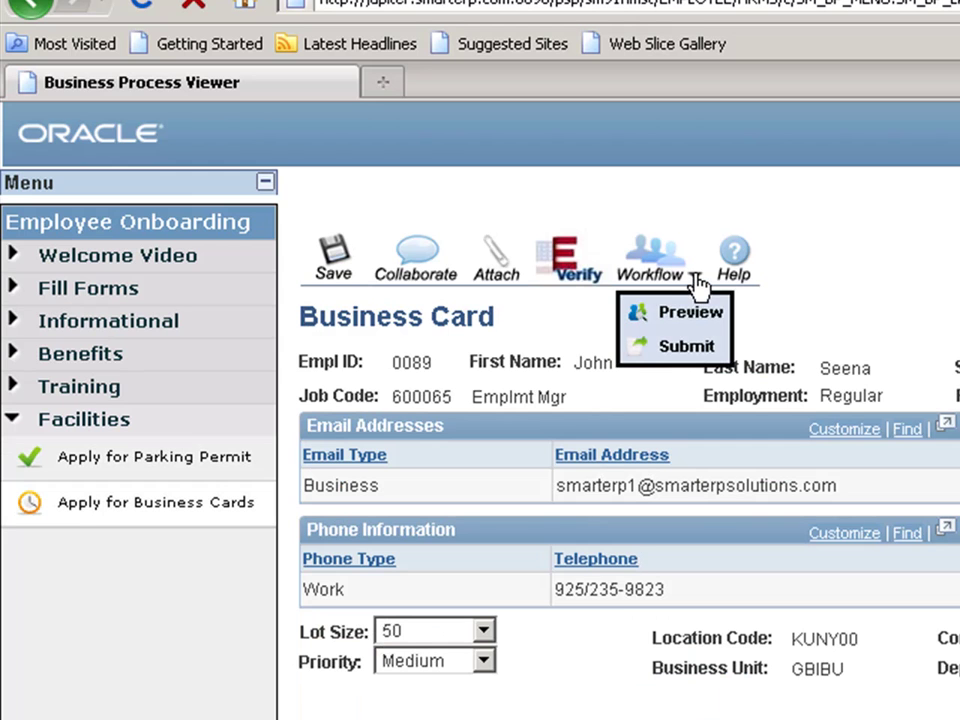
left_click(681, 360)
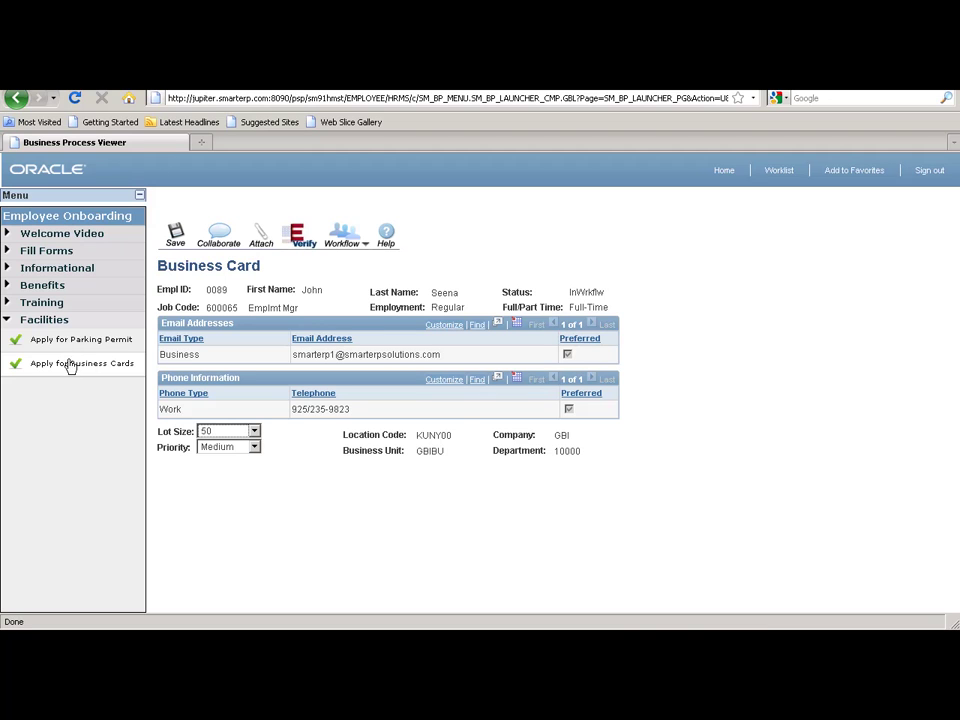
left_click(77, 217)
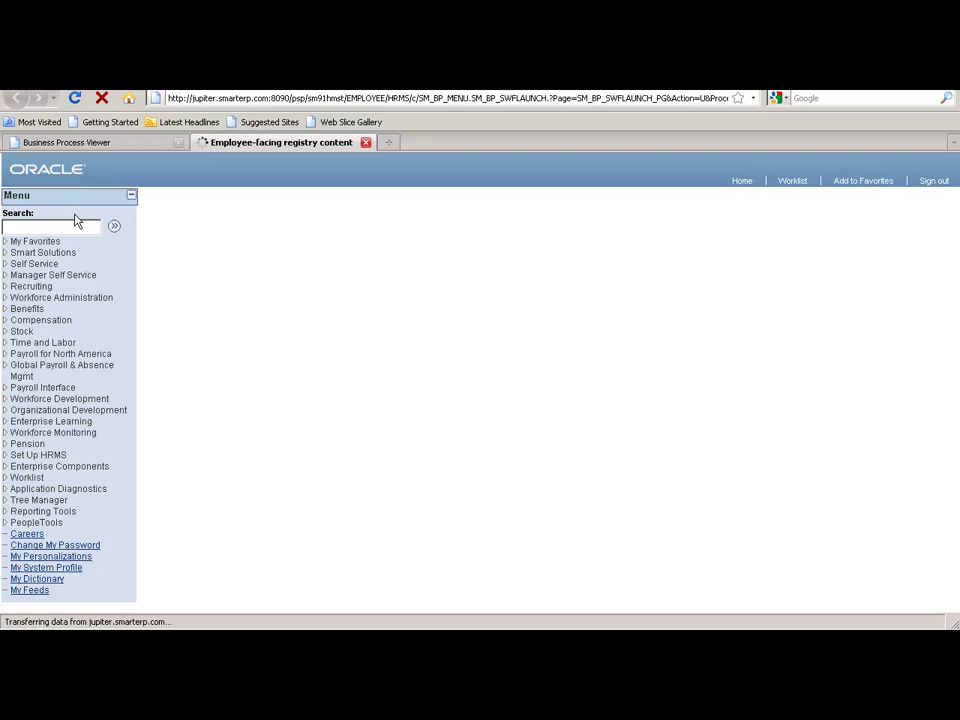